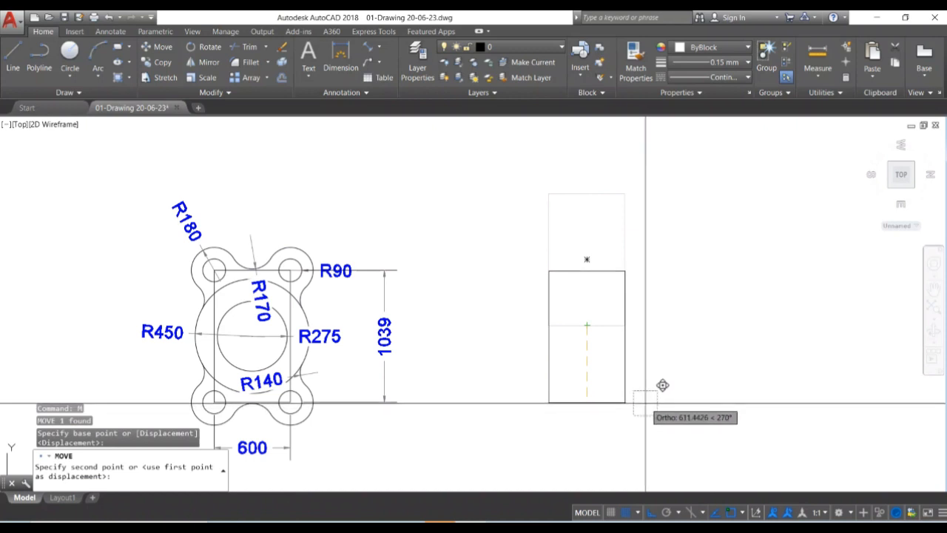
- Move the rectangle straight down so it sits level with the centre rectangle of the dimensioned reference drawing
click(646, 405)
middle_drag(540, 422, 546, 422)
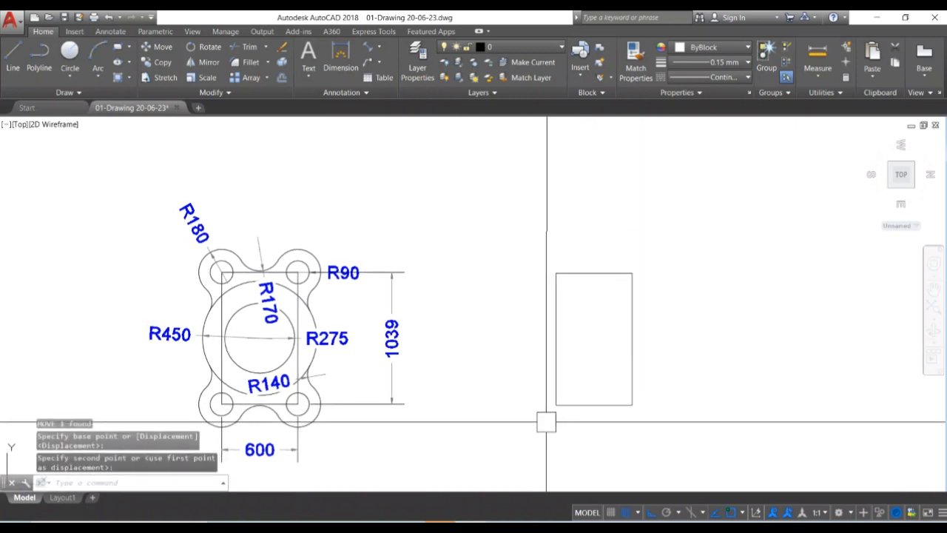
middle_drag(435, 421, 449, 421)
key(Escape)
key(Escape)
key(Escape)
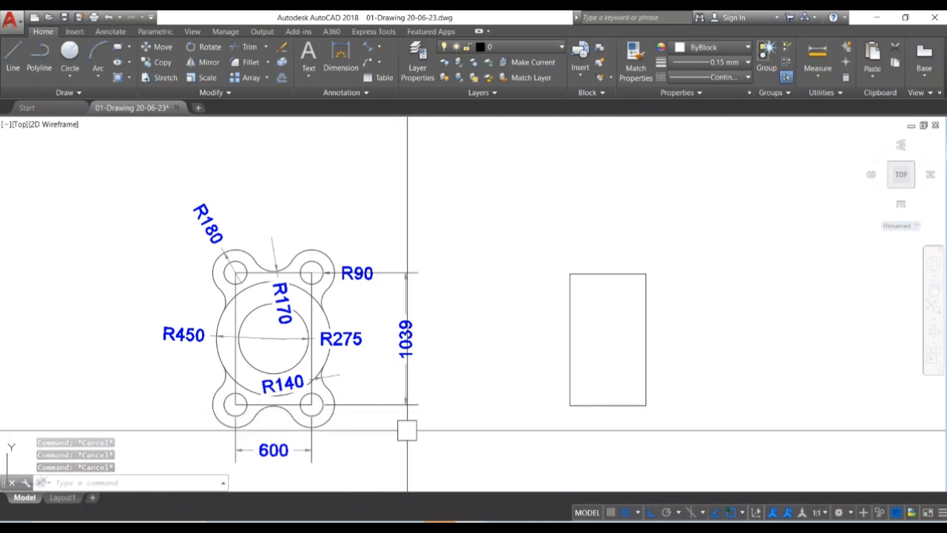
- Draw a circle of radius 180 centred on the new rectangle's lower-left corner
key(Return)
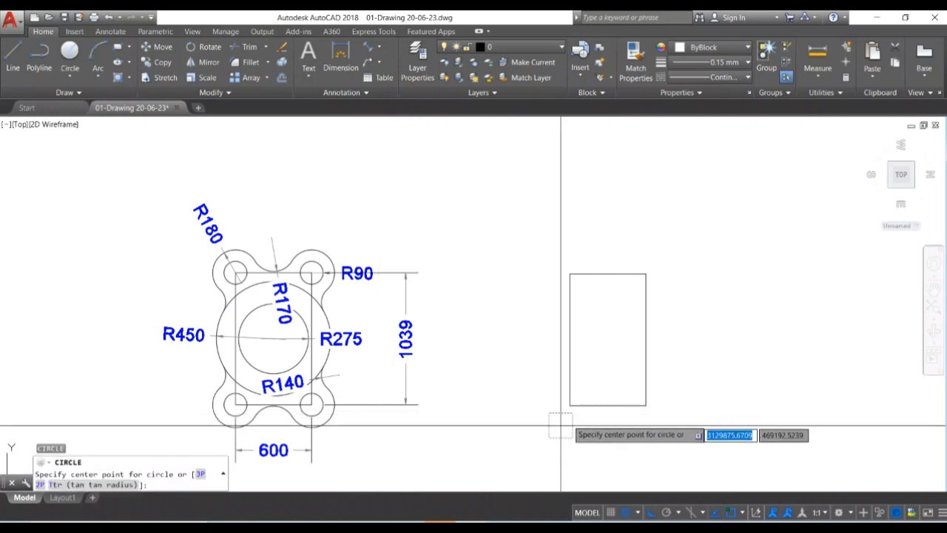
click(570, 404)
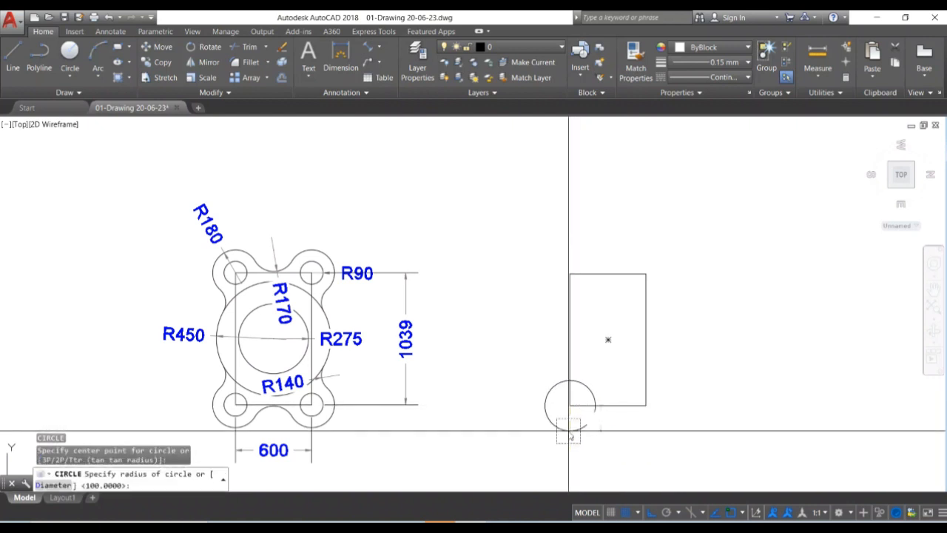
text(180)
key(Return)
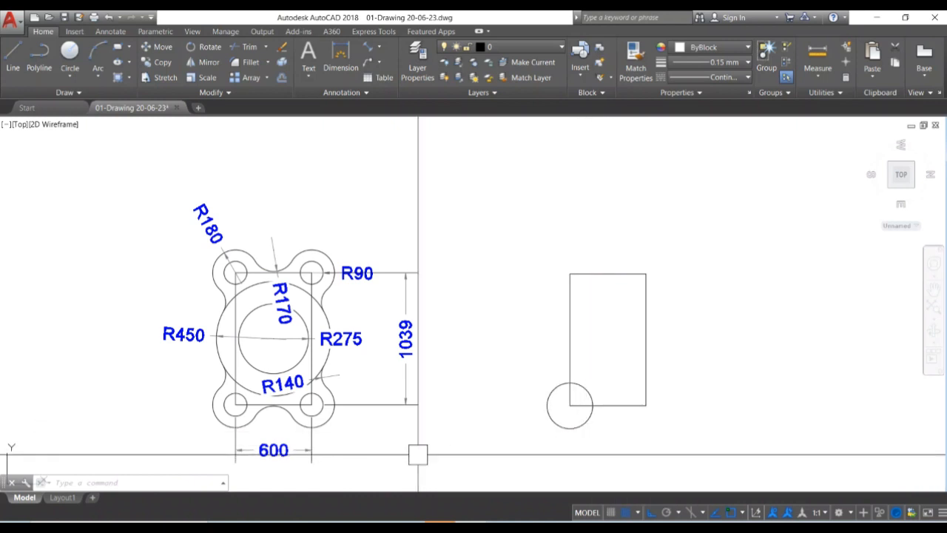
- Add a radius dimension to the small upper-right circle of the reference drawing, placing its text above the circle
middle_drag(439, 437, 485, 404)
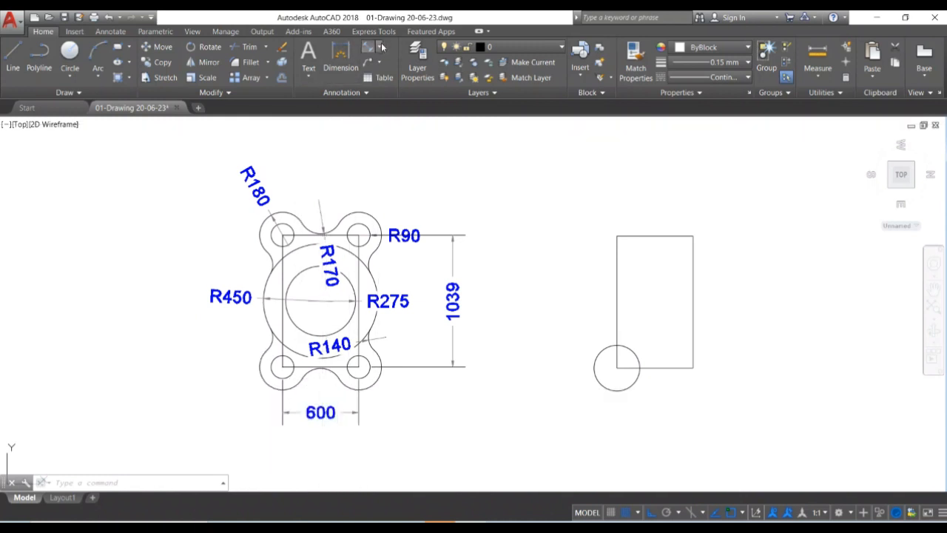
click(380, 47)
click(376, 171)
scroll(362, 214, up, 4)
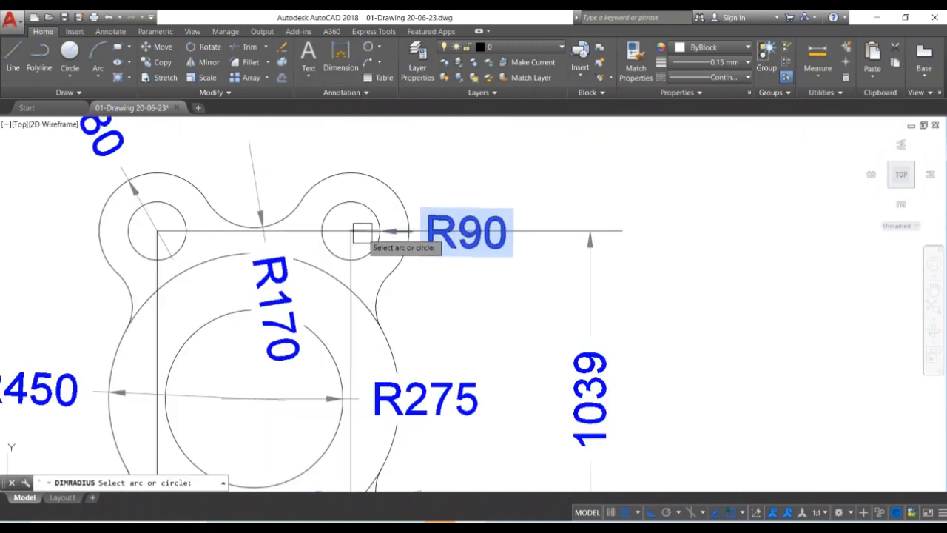
click(354, 194)
click(338, 144)
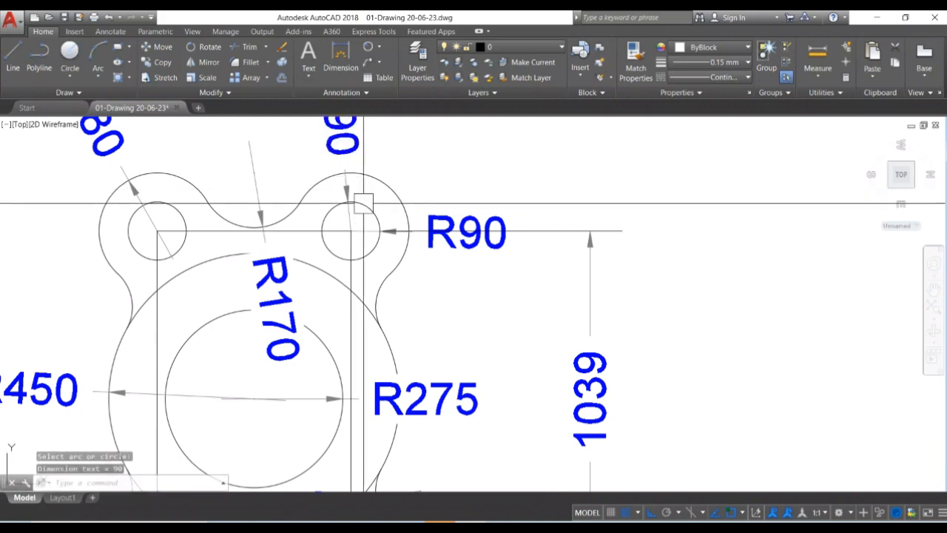
scroll(364, 205, down, 2)
middle_drag(425, 277, 394, 259)
scroll(394, 259, down, 2)
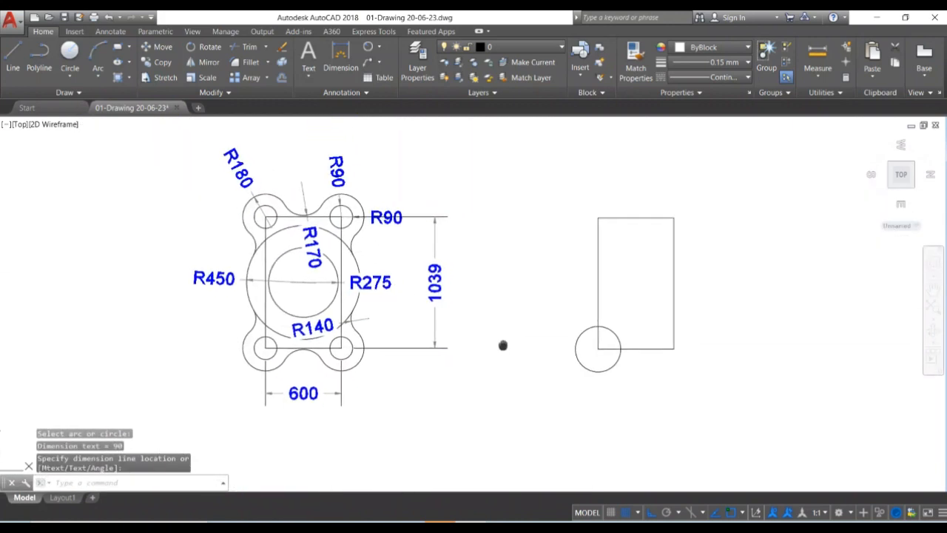
- Draw a concentric circle of radius 90 at the new rectangle's lower-left corner
key(c)
key(Return)
click(594, 343)
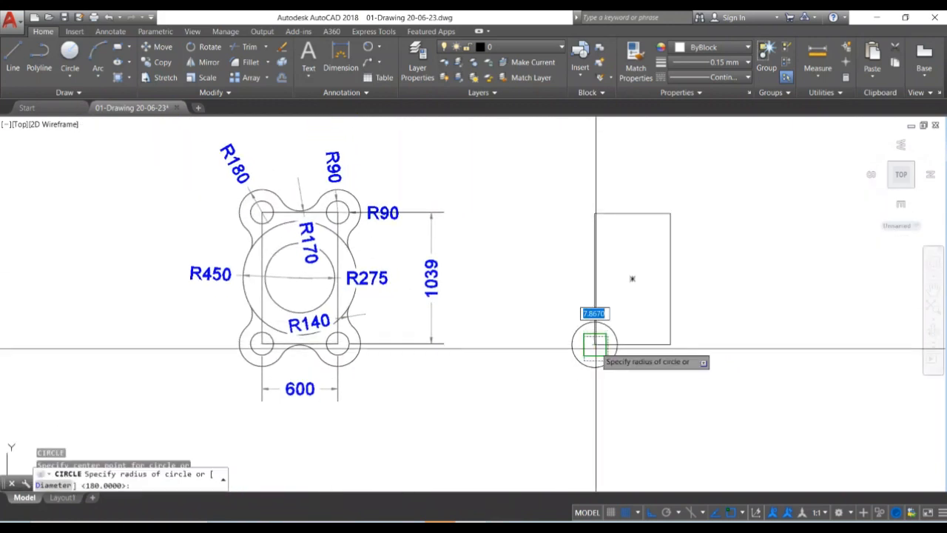
text(90)
key(Return)
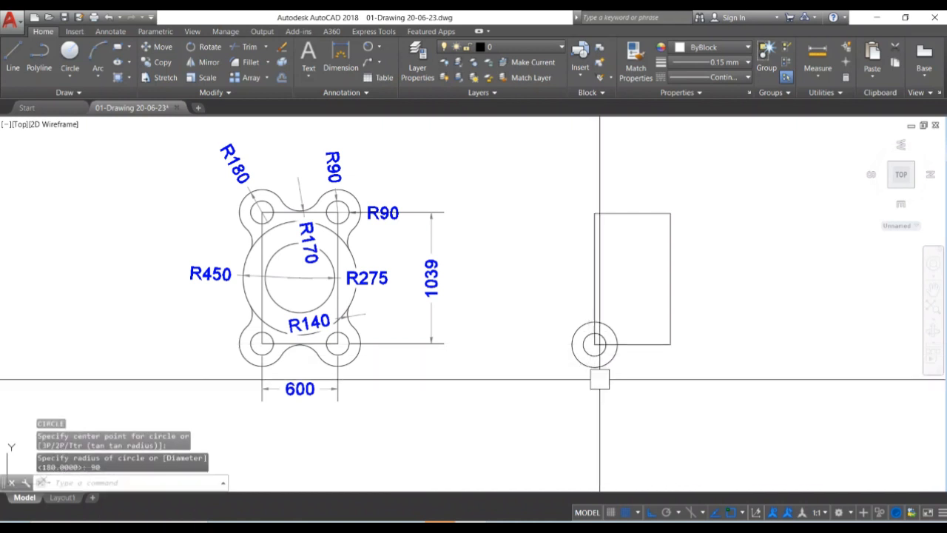
- Copy the two concentric circles from the rectangle's lower-left corner to its lower-right corner
click(624, 348)
click(607, 396)
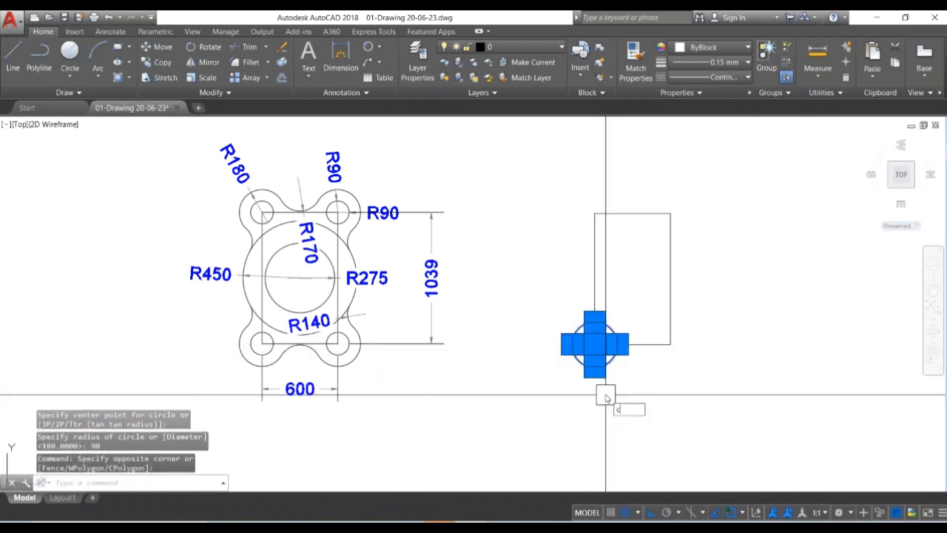
text(co)
key(Return)
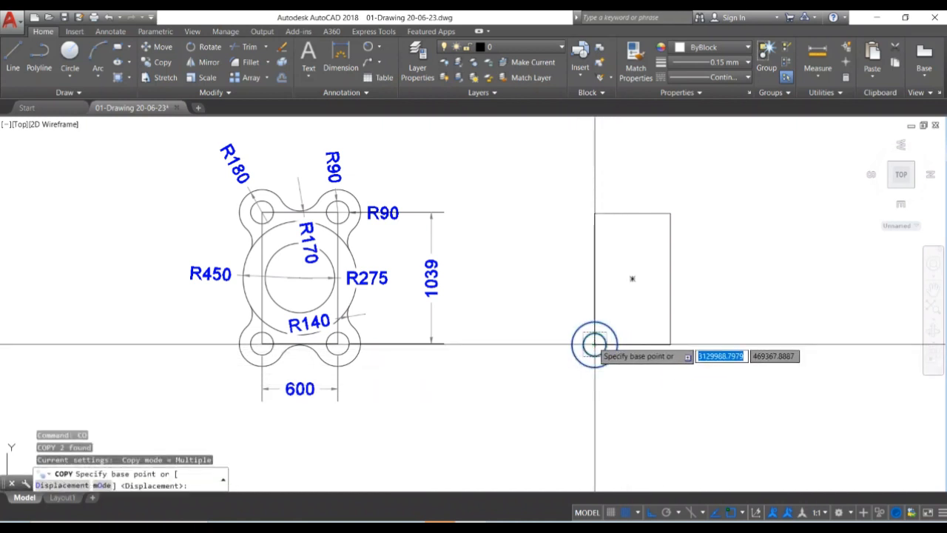
click(594, 344)
click(671, 344)
key(Return)
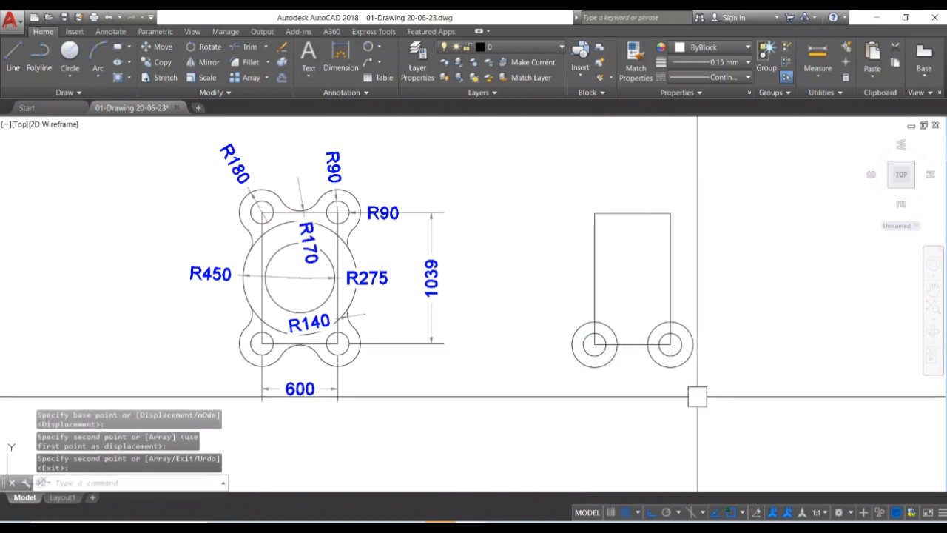
- Mirror both lower circle pairs about the rectangle's horizontal centreline onto the upper corners, keeping the originals
click(698, 396)
click(590, 341)
text(m)
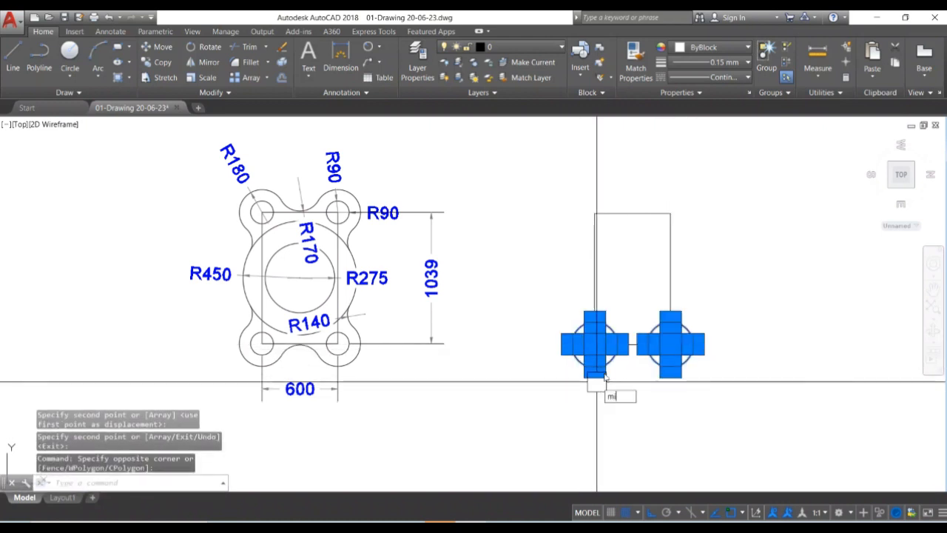
text(i)
key(Return)
click(671, 278)
click(725, 287)
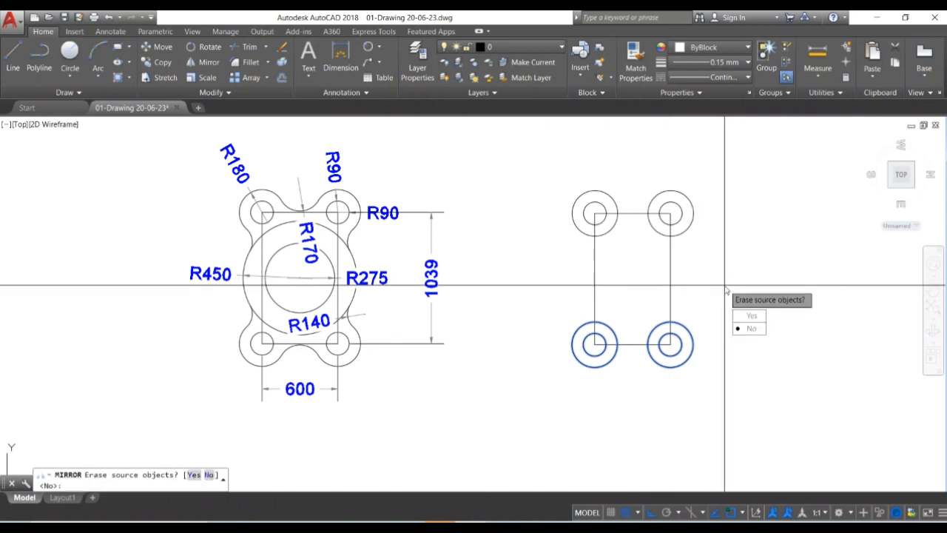
key(Return)
middle_drag(728, 327, 711, 334)
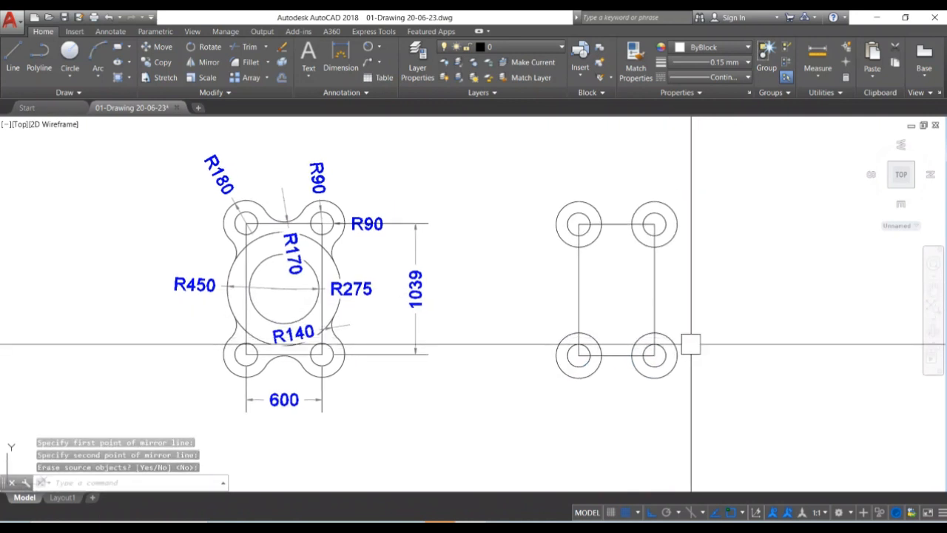
- Draw two concentric circles of radius 275 and 450 at the rectangle's centre
key(Return)
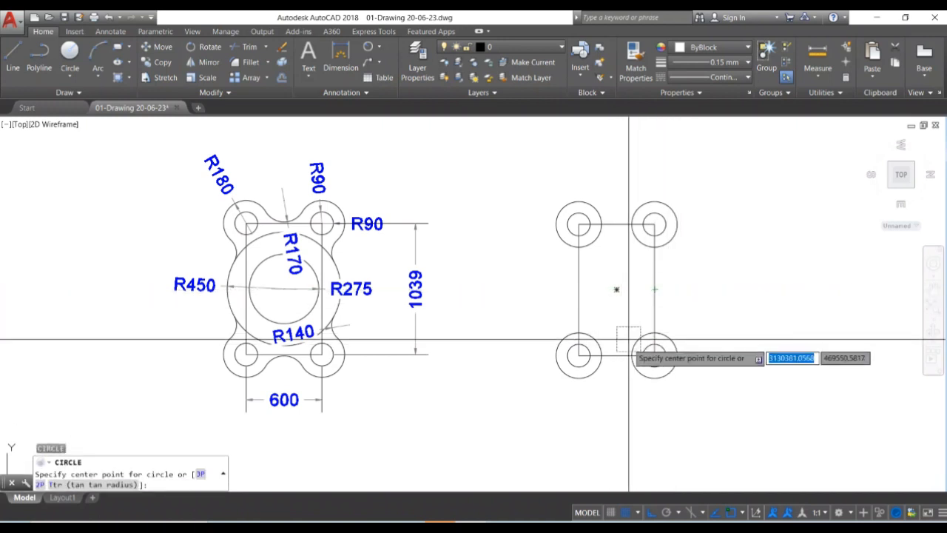
click(617, 290)
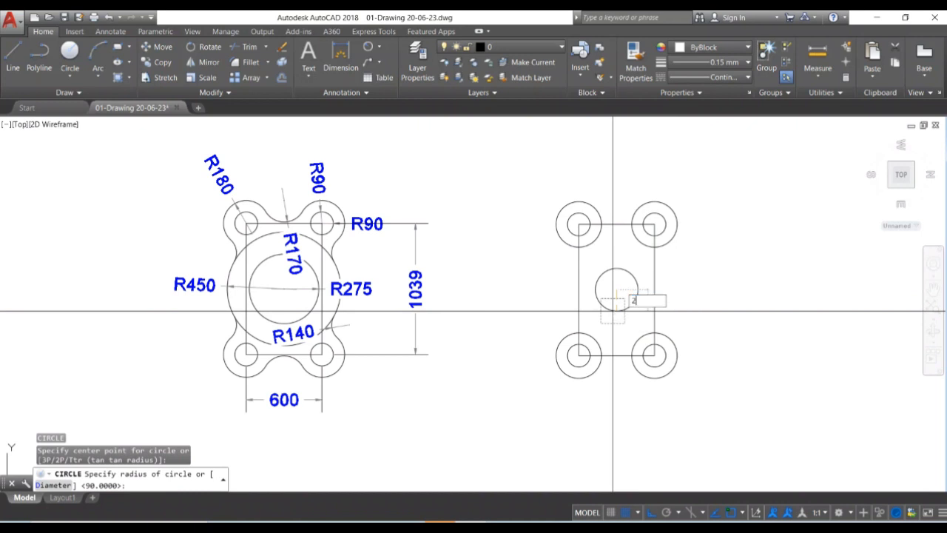
key(Return)
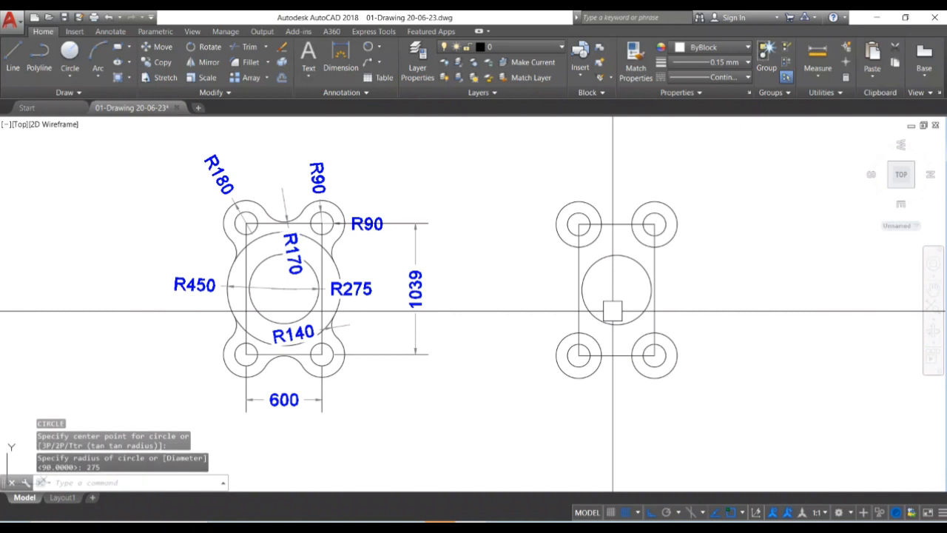
key(Return)
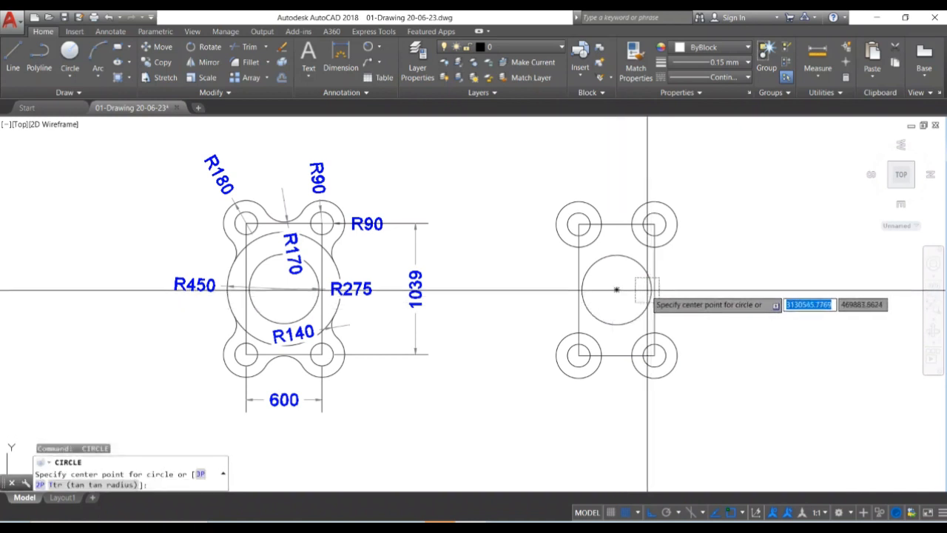
click(616, 289)
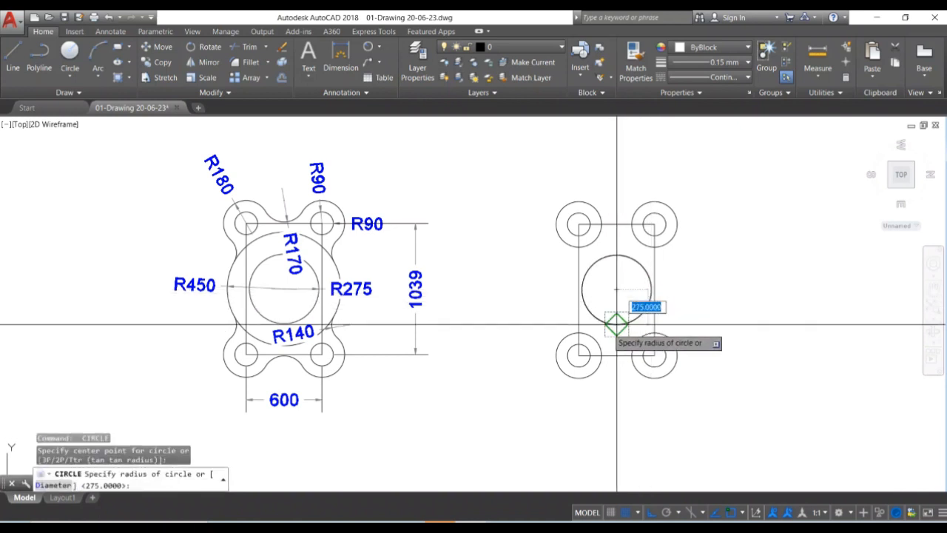
key(Return)
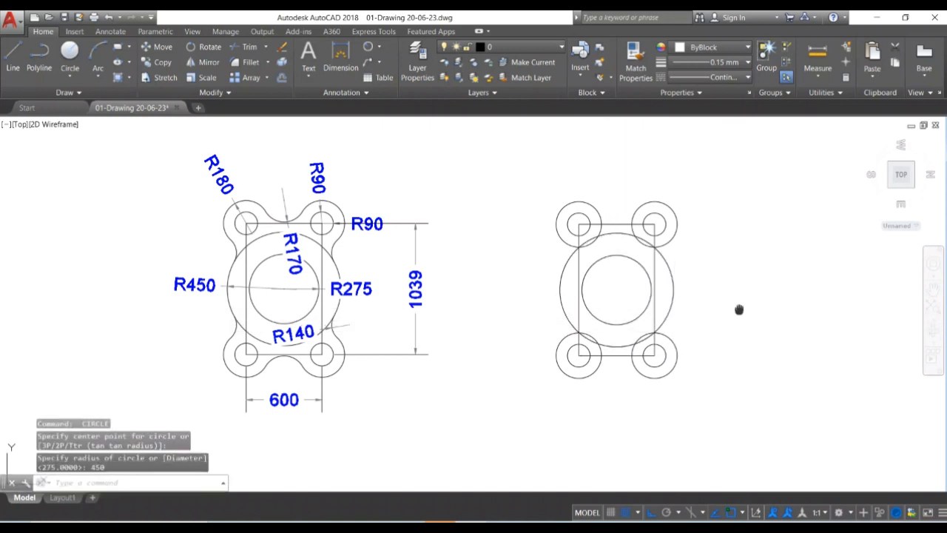
- Draw a circle of radius 170 tangent to the two upper outer corner circles
middle_drag(739, 309, 731, 323)
key(Return)
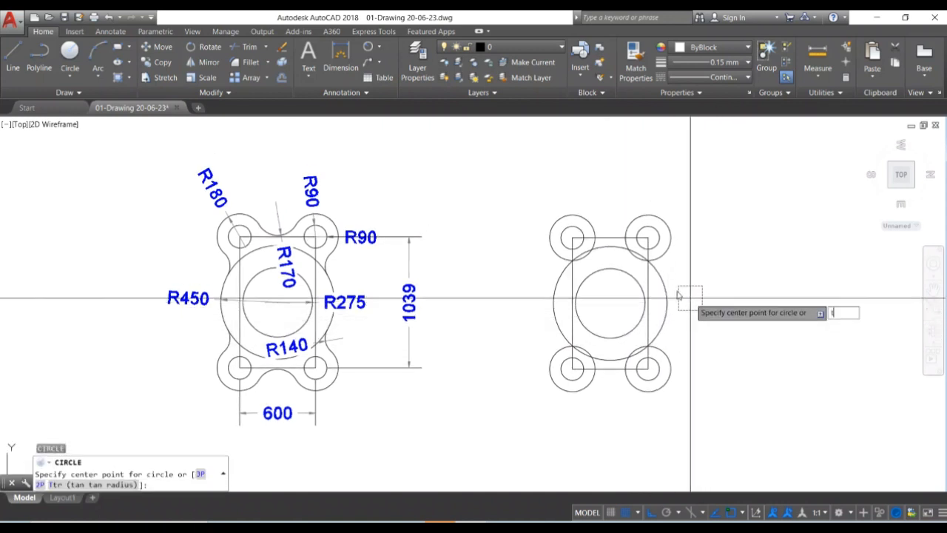
text(t)
key(Return)
click(600, 217)
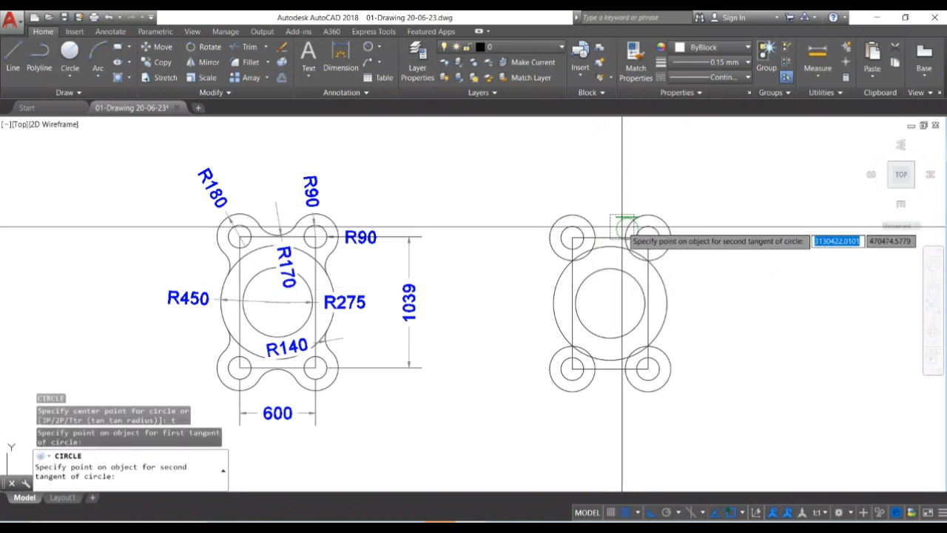
click(627, 221)
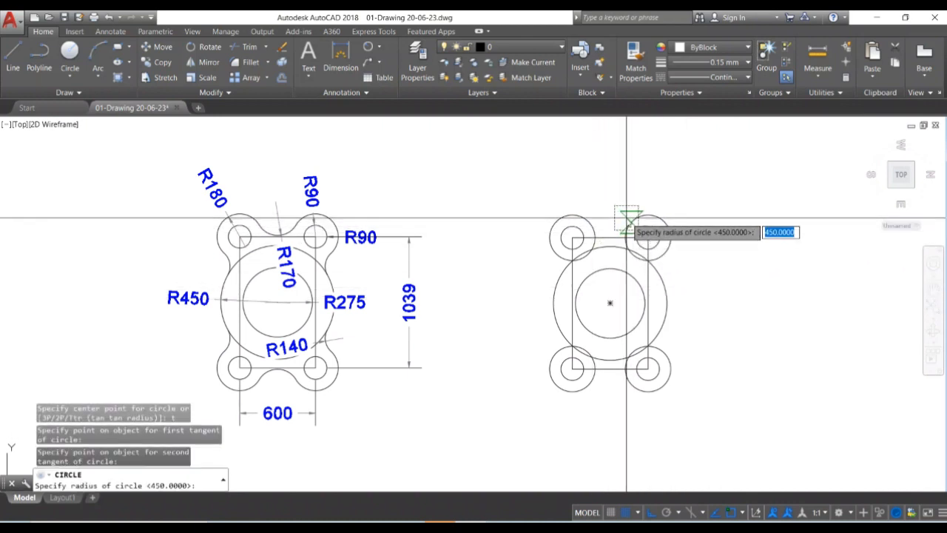
text(170)
key(Return)
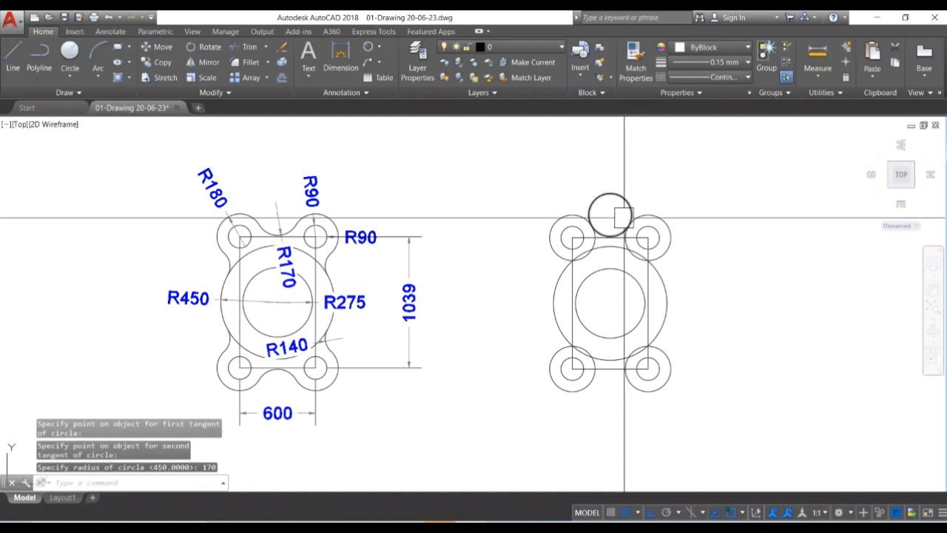
- Trim the upper tangent circle down to the concave arc joining the two upper corner circles
text(tr)
key(Return)
key(Return)
click(612, 195)
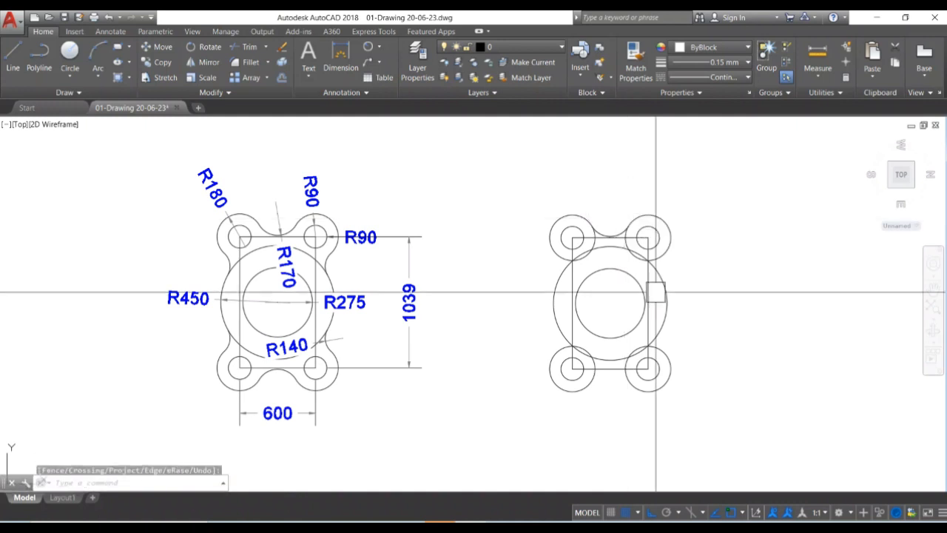
key(Escape)
- Draw a circle of radius 170 tangent to the two lower outer corner circles
text(c)
key(Return)
text(t)
key(Return)
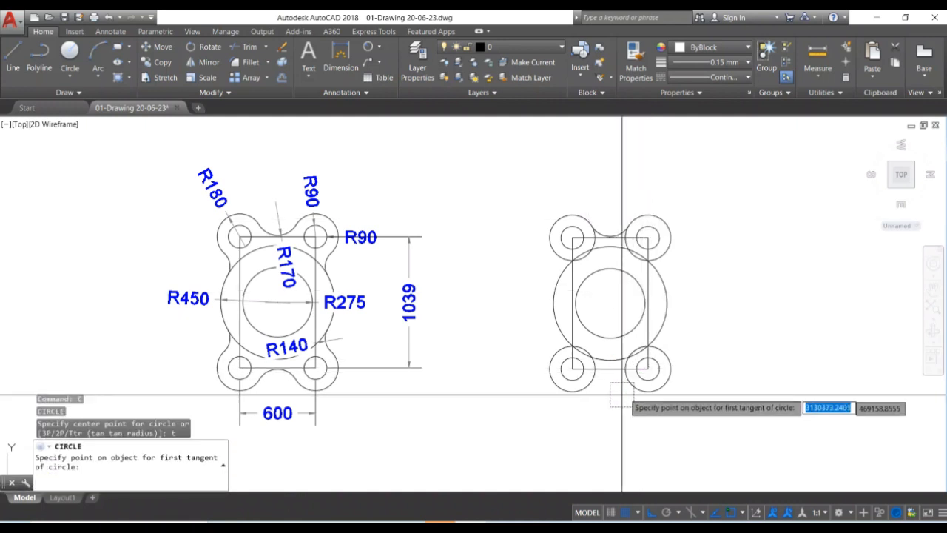
click(631, 388)
click(577, 381)
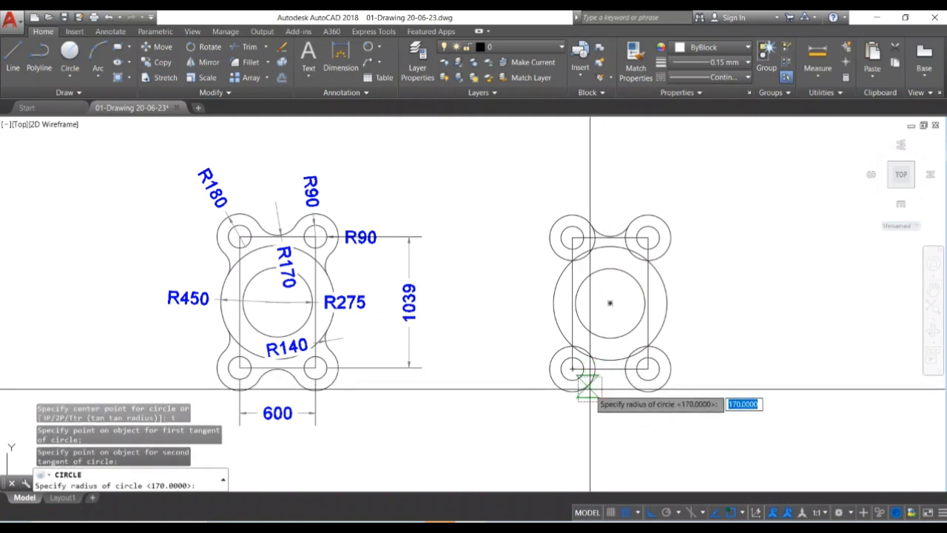
text(170)
key(Return)
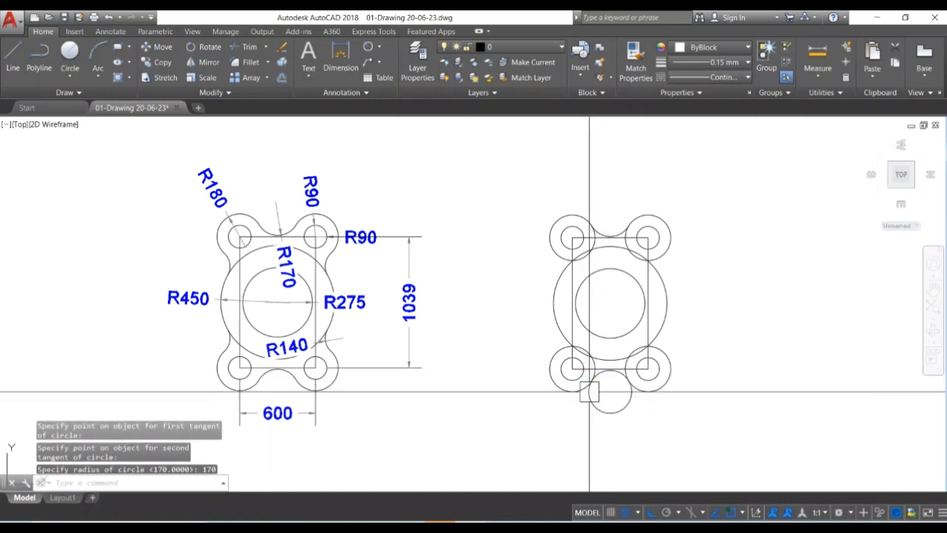
- Trim the lower tangent circle down to the concave arc joining the two lower corner circles
key(Return)
key(Return)
click(611, 403)
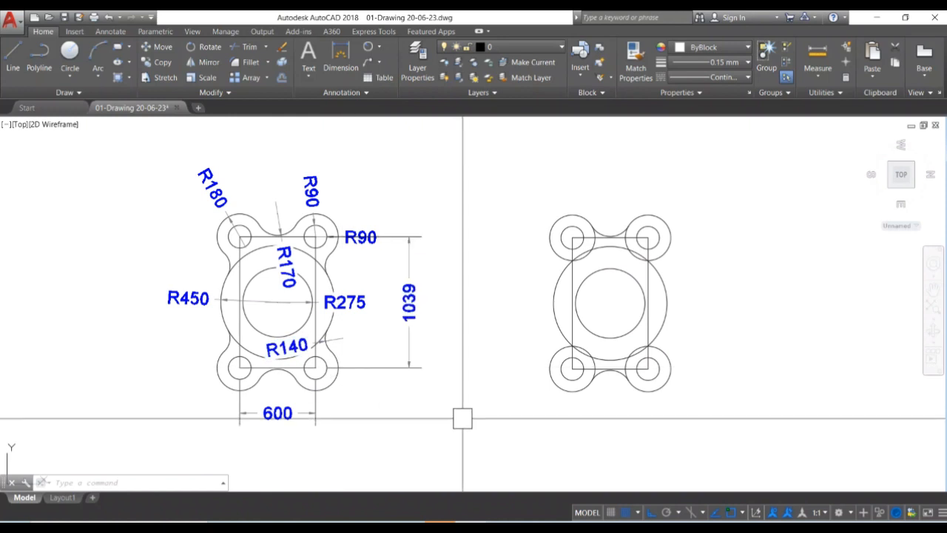
- Draw a circle of radius 140 tangent to the lower-left outer corner circle and the R450 circle
text(c)
key(Return)
text(t)
key(Return)
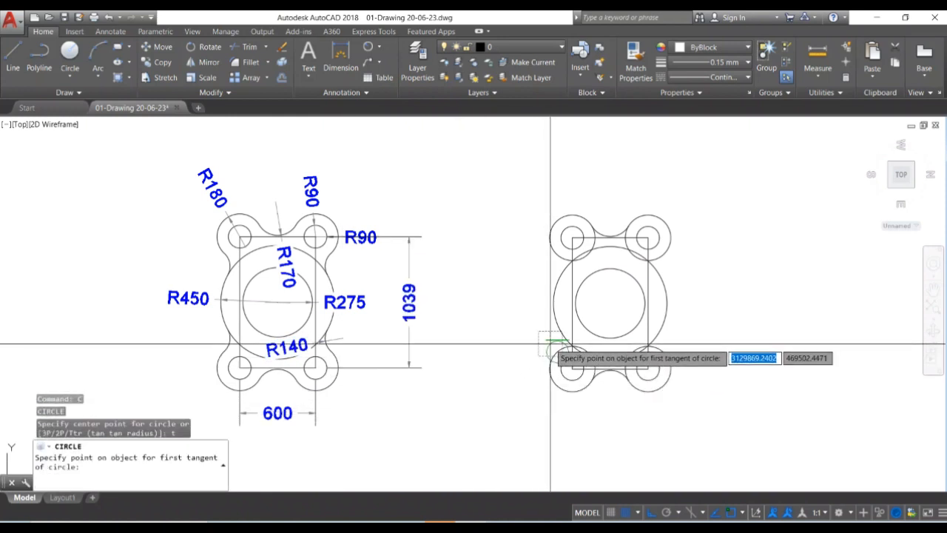
click(556, 347)
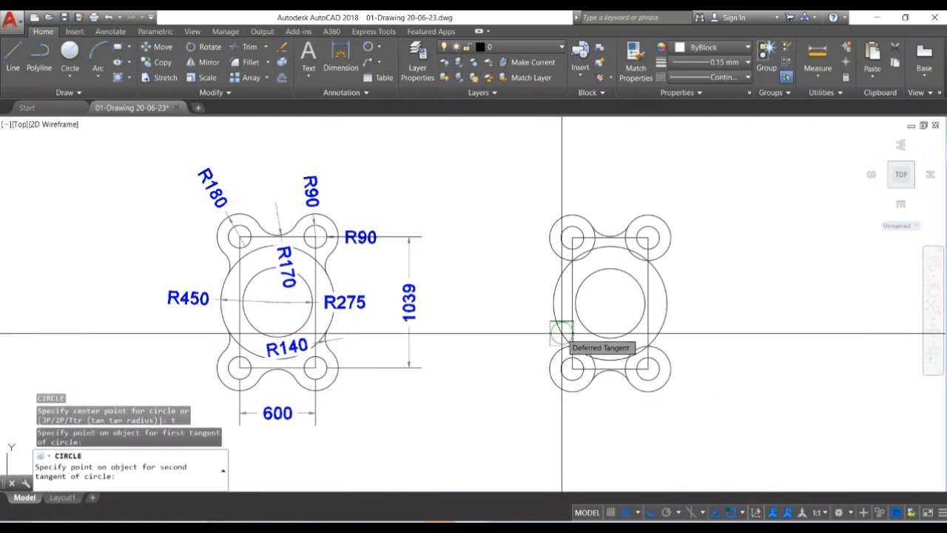
click(561, 333)
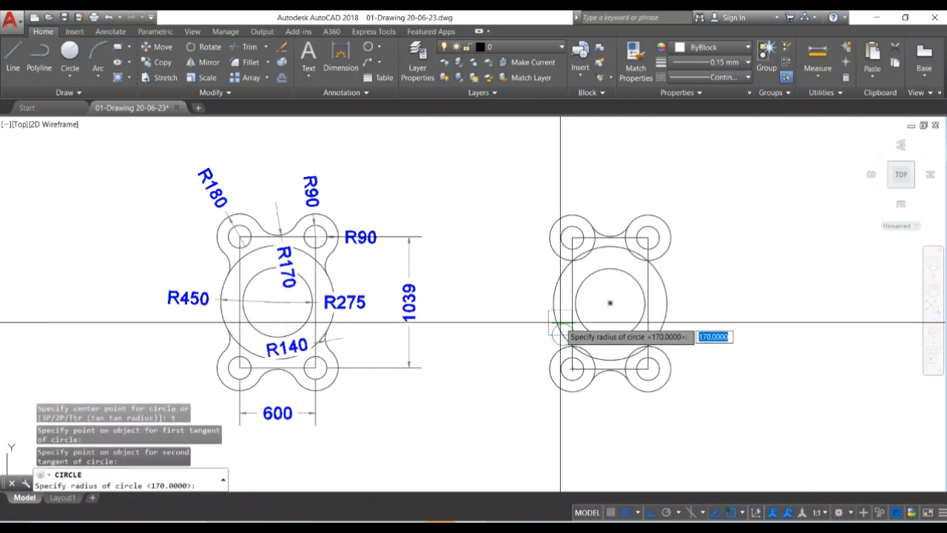
key(Return)
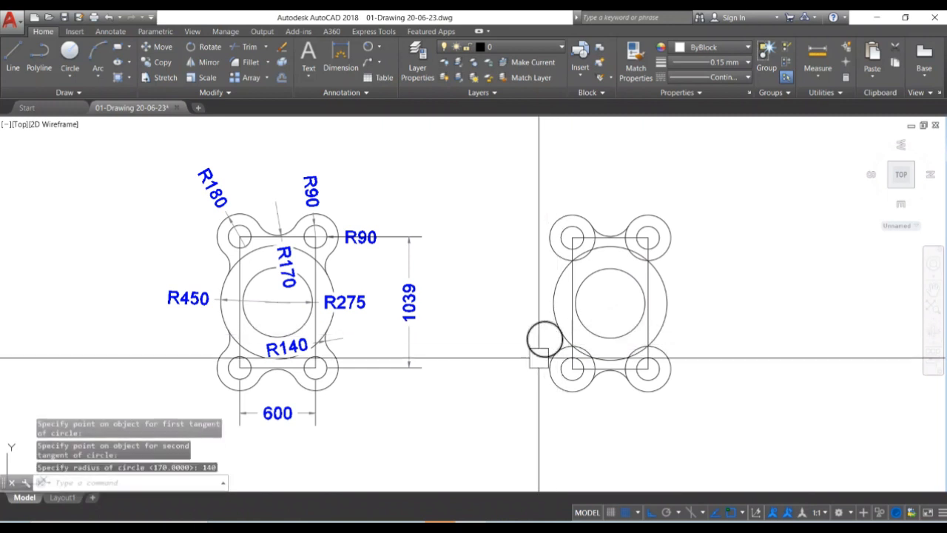
- Trim the lower-left tangent circle down to the concave arc joining the corner circle and the R450 circle
key(Return)
key(Return)
click(526, 349)
key(Return)
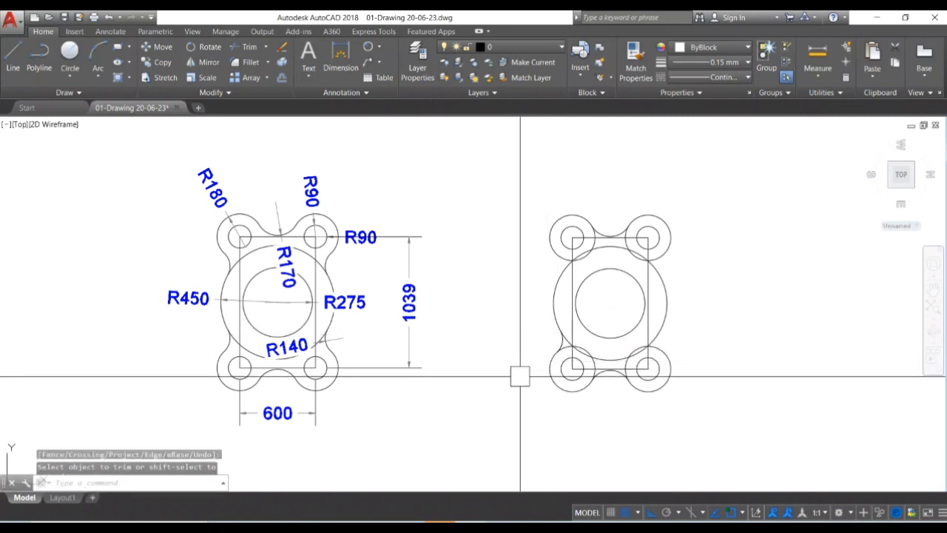
- Draw a circle of radius 140 tangent to the lower-right outer corner circle and the R450 circle
text(c)
key(Return)
text(t)
key(Return)
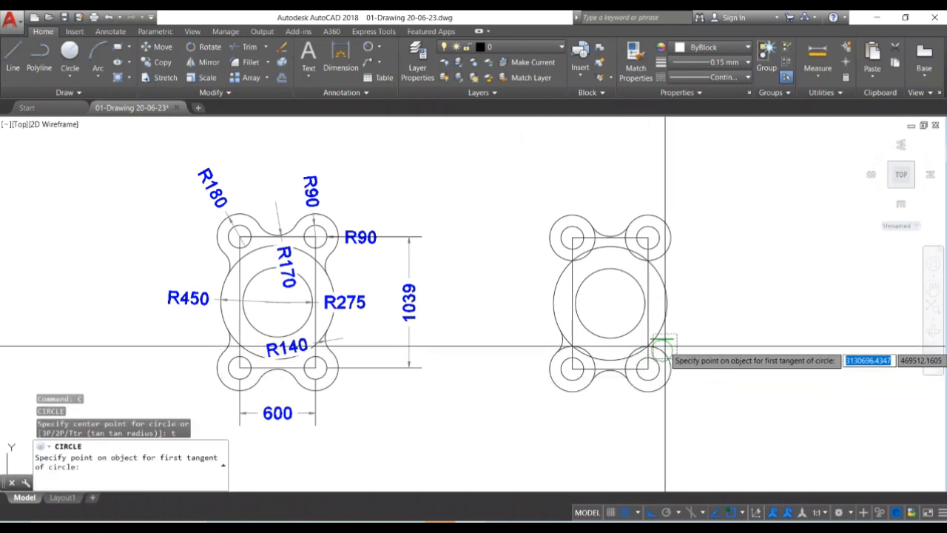
click(663, 330)
click(663, 329)
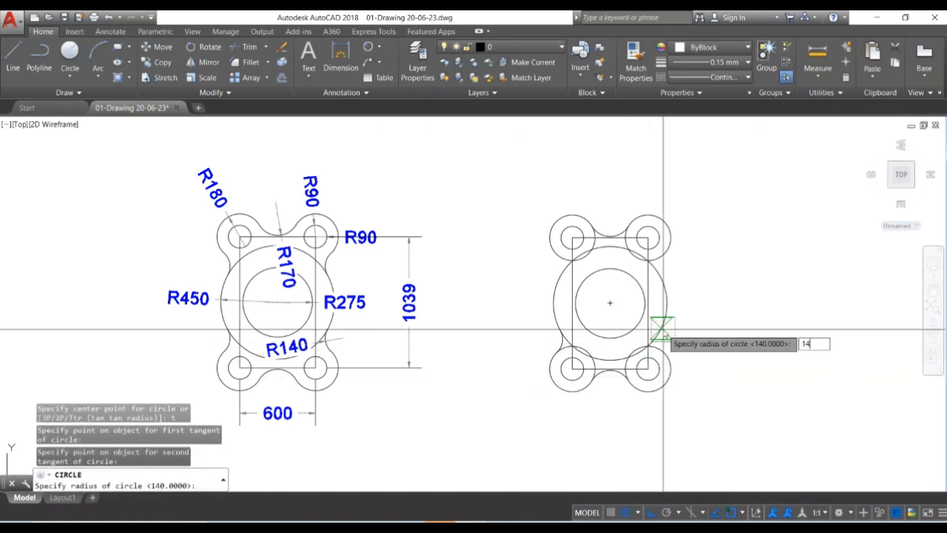
text(140)
key(Return)
- Trim the lower-right tangent circle down to the concave arc joining the corner circle and the R450 circle
text(tr)
key(Return)
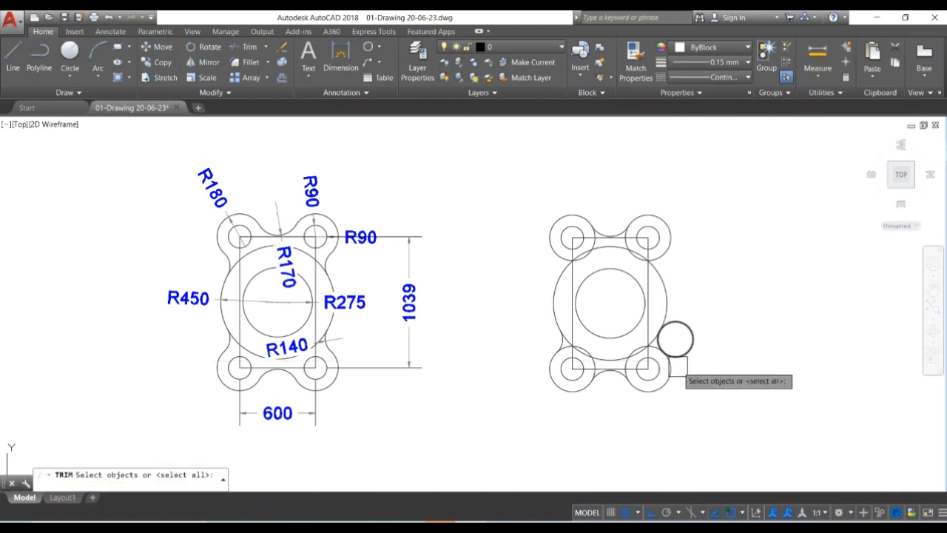
key(Return)
click(691, 338)
- Draw a circle of radius 140 tangent to the R450 circle and the upper-right outer corner circle
text(c)
key(Return)
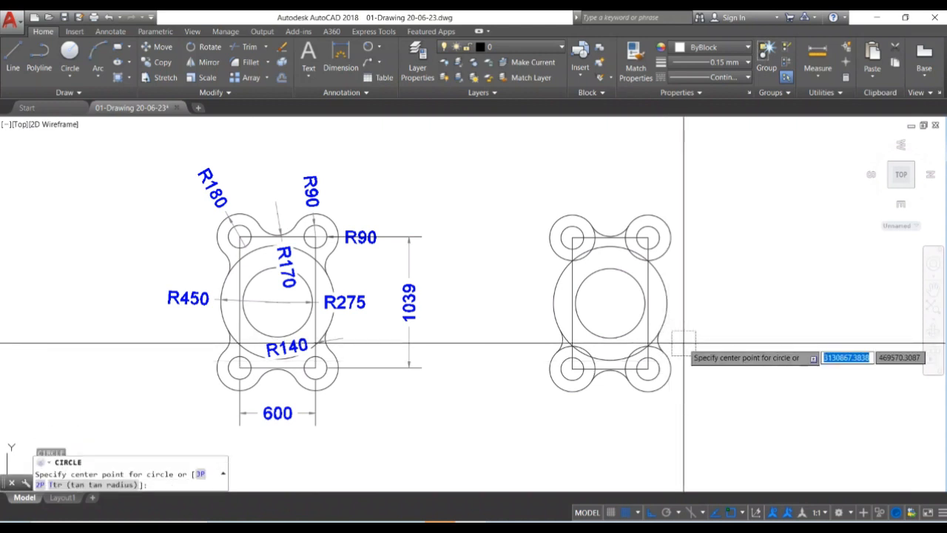
text(t)
key(Return)
click(660, 275)
click(665, 258)
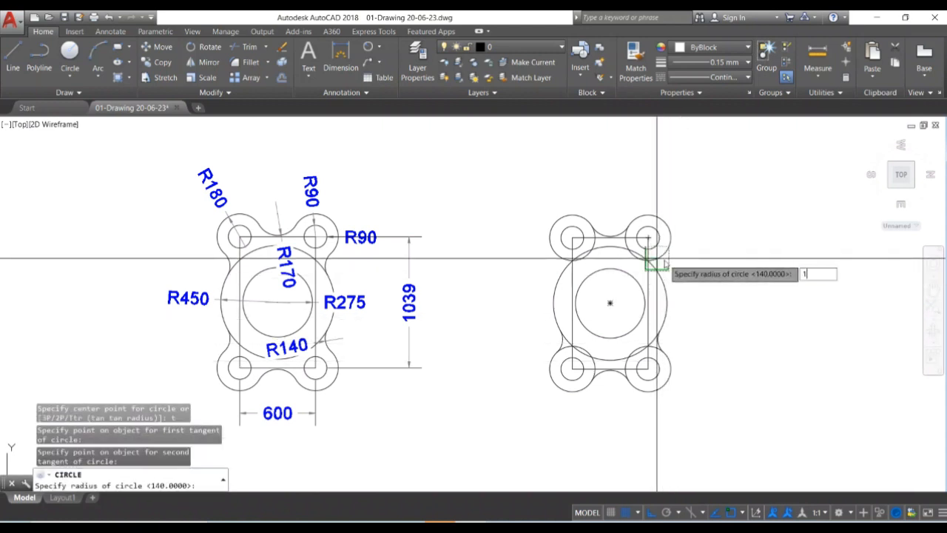
text(140)
key(Return)
- Trim the upper-right tangent circle down to the concave arc joining the corner circle and the R450 circle
text(tr)
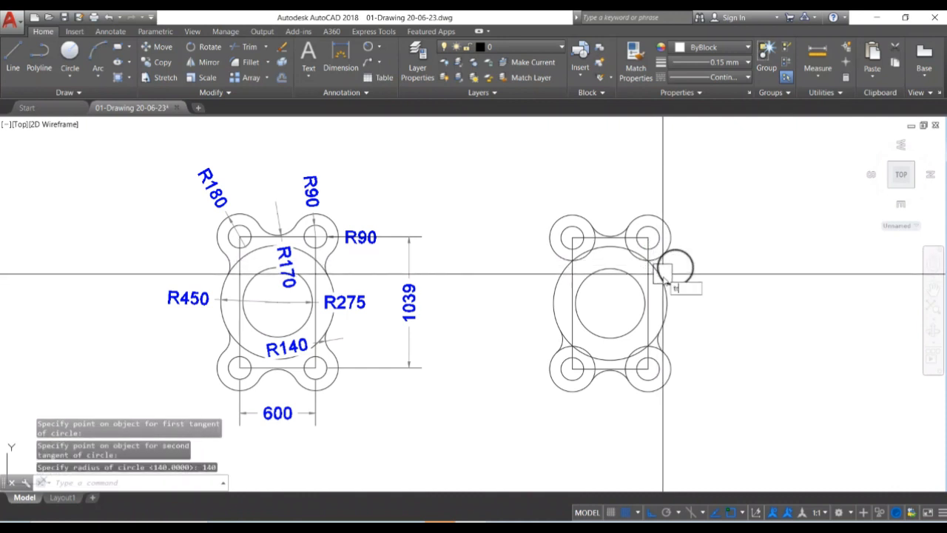
key(Return)
key(Return)
click(686, 279)
key(Return)
- Draw a circle of radius 140 tangent to the R450 circle and the upper-left outer corner circle
text(c)
key(Return)
text(t)
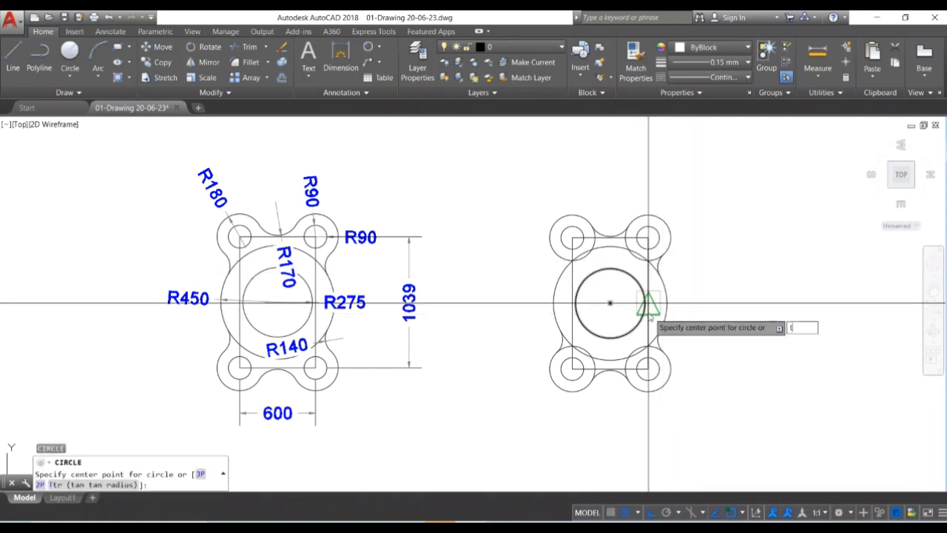
key(Return)
click(557, 277)
click(555, 254)
text(1)
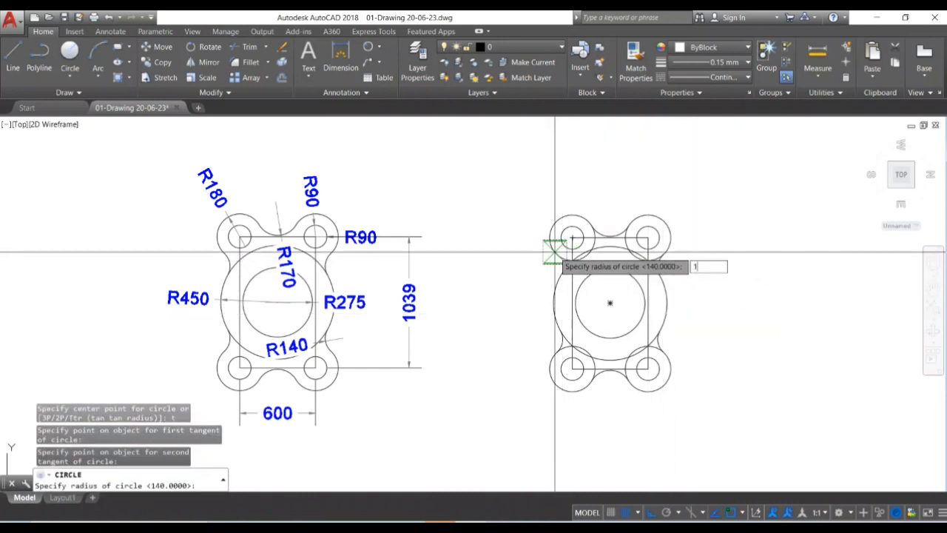
text(40)
key(Return)
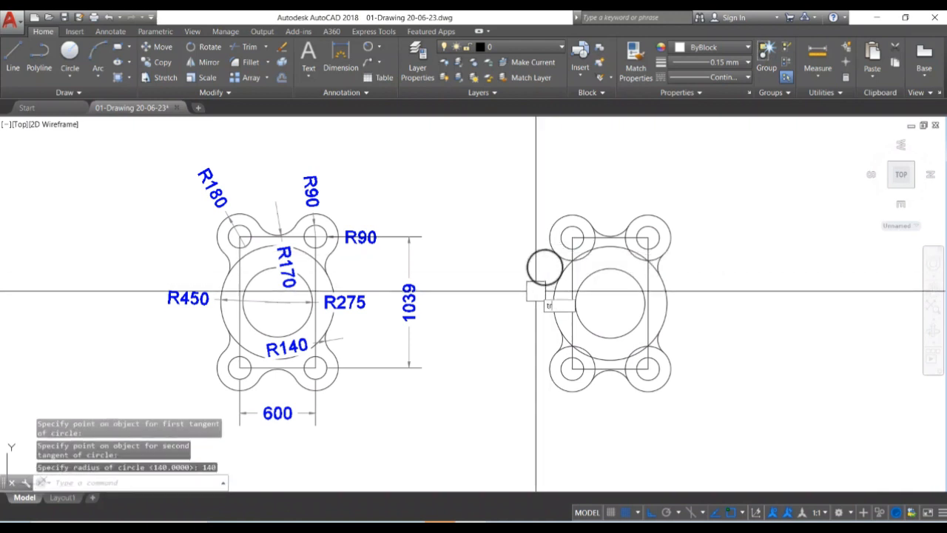
- Trim the upper-left tangent circle down to the concave arc joining the corner circle and the R450 circle
text(tr)
key(Return)
key(Return)
click(533, 274)
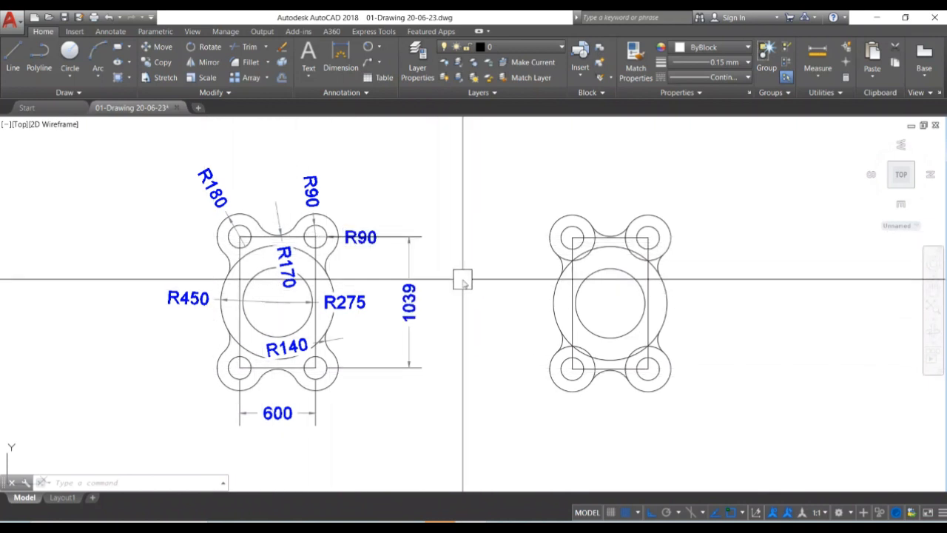
- Trim the upper outer corner circles and the R450 circle's upper part between the tangent arcs and the rectangle
key(Return)
key(Return)
scroll(581, 233, up, 6)
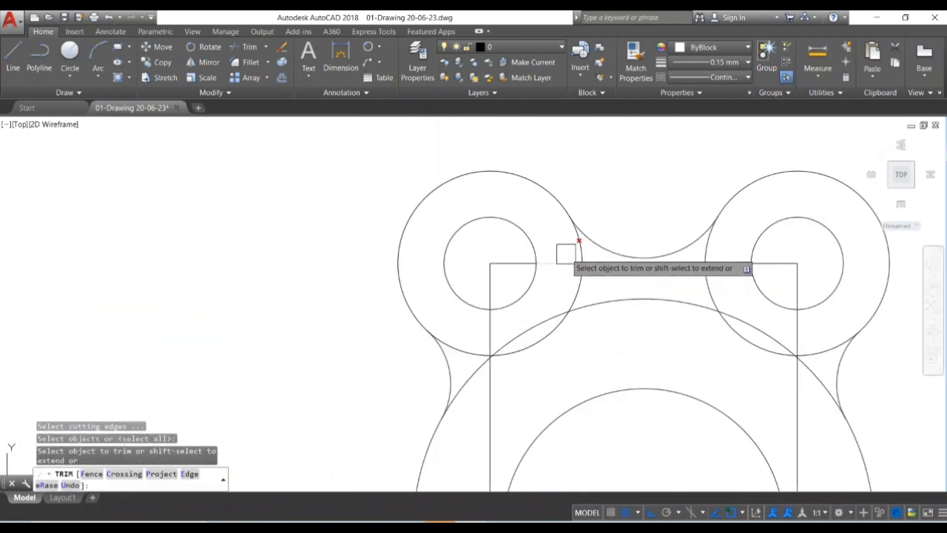
scroll(596, 252, down, 5)
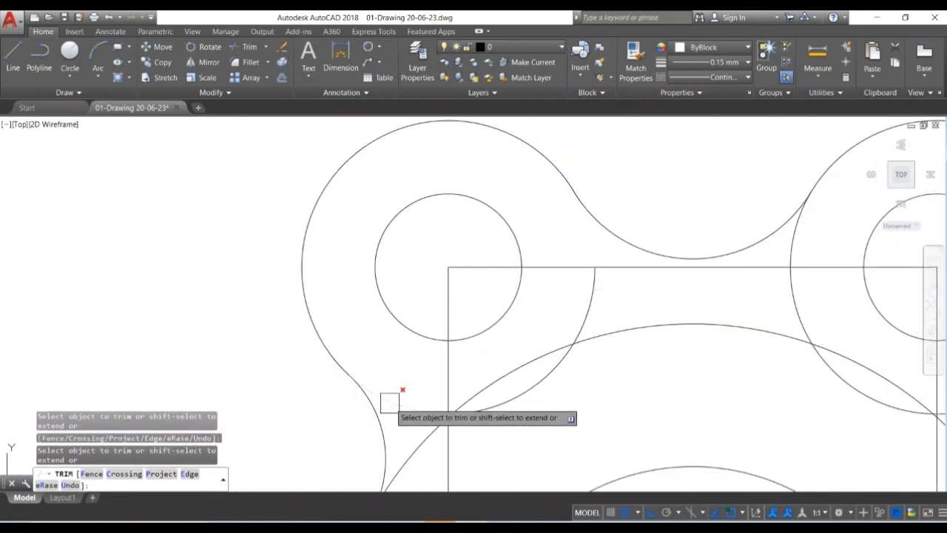
scroll(412, 355, down, 3)
scroll(588, 332, up, 4)
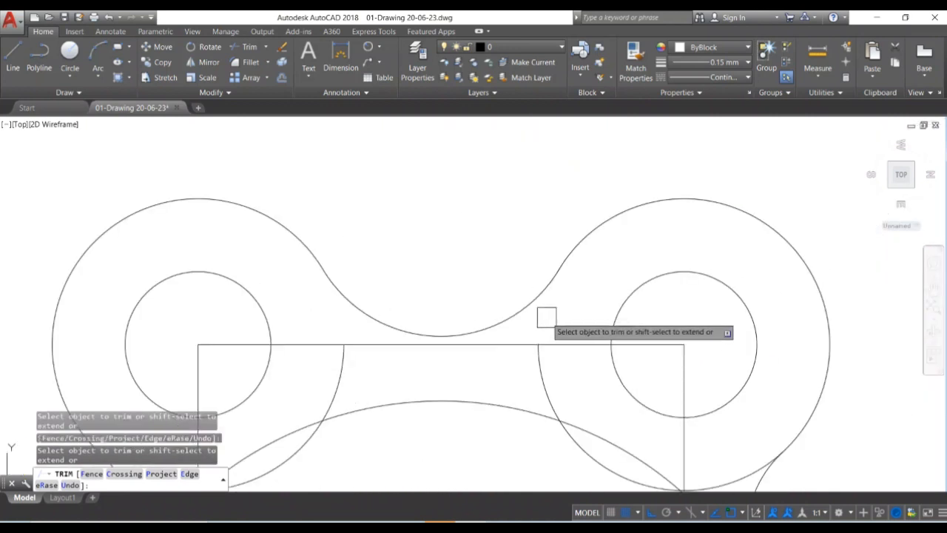
scroll(552, 337, down, 2)
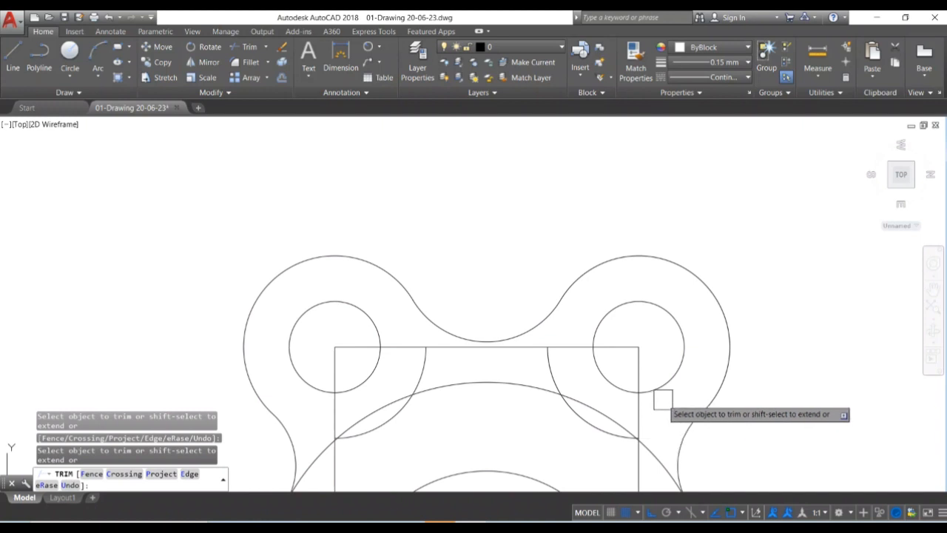
scroll(663, 400, down, 5)
scroll(670, 407, up, 5)
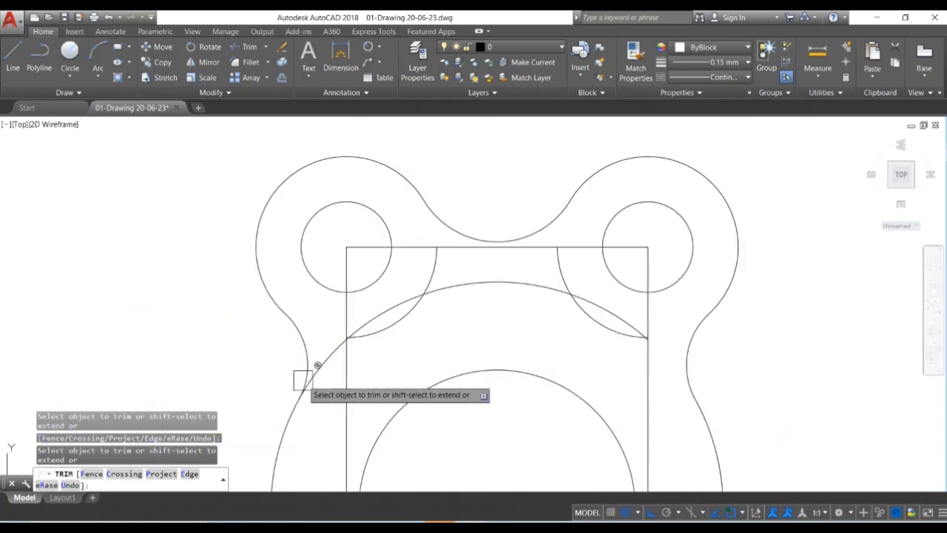
scroll(324, 362, down, 4)
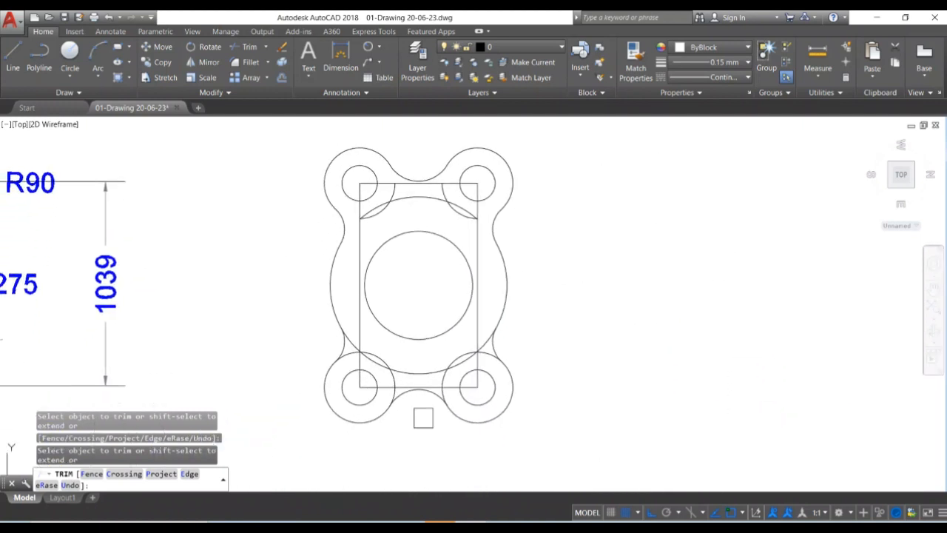
- Trim the lower outer corner circles and the R450 circle's lower part between the tangent arcs and the rectangle
scroll(493, 355, up, 4)
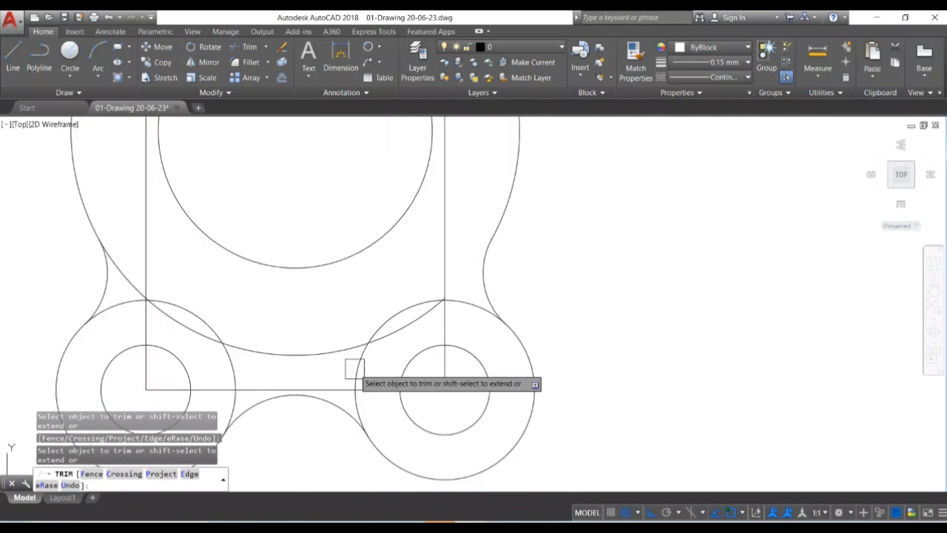
scroll(451, 366, down, 4)
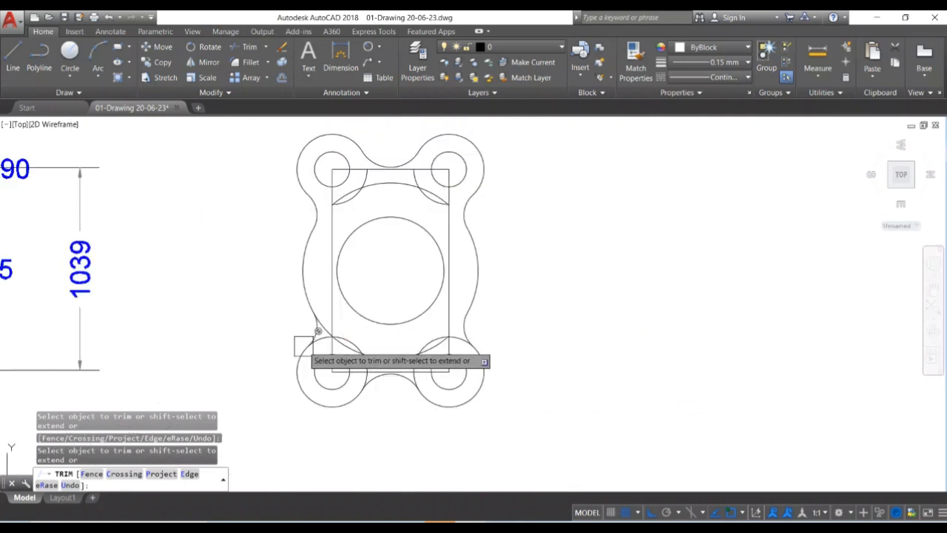
scroll(316, 329, up, 5)
scroll(370, 274, down, 2)
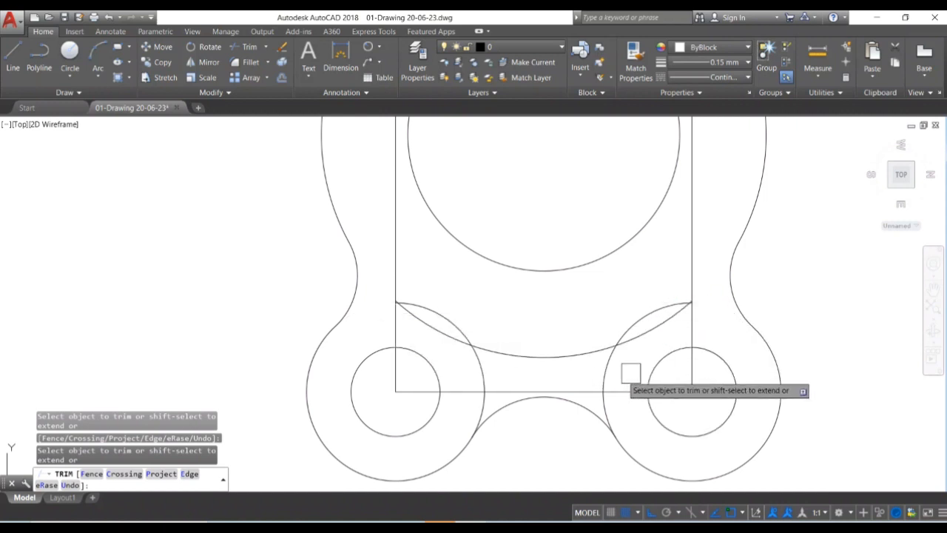
scroll(458, 365, up, 3)
scroll(498, 403, down, 3)
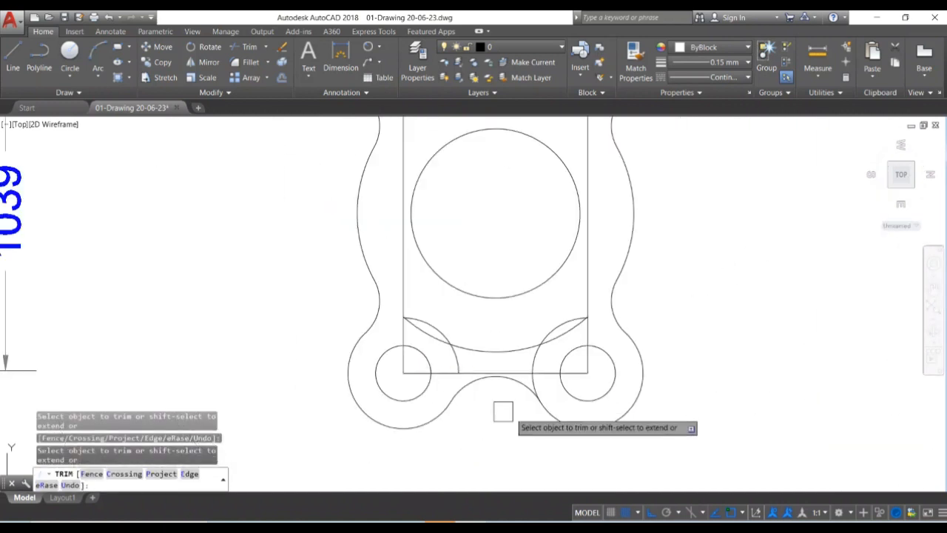
scroll(510, 395, up, 2)
scroll(481, 355, down, 2)
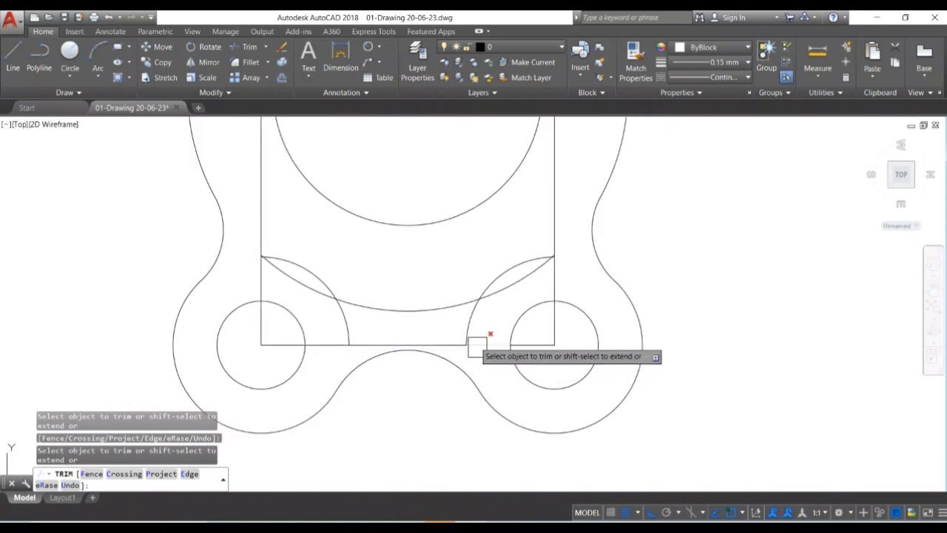
- Erase the three leftover arcs inside the lower end of the rectangle
key(Return)
click(499, 316)
click(330, 285)
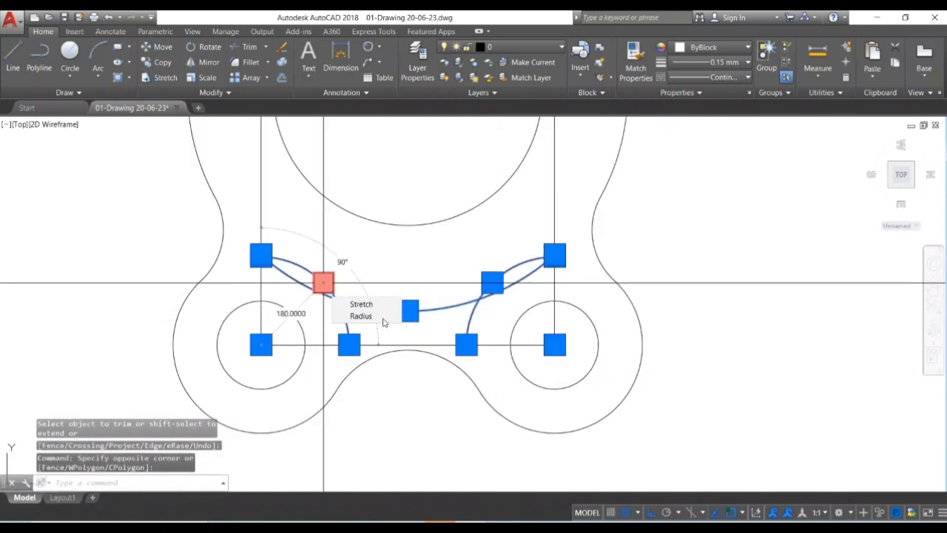
scroll(384, 323, down, 2)
key(Delete)
scroll(313, 342, down, 3)
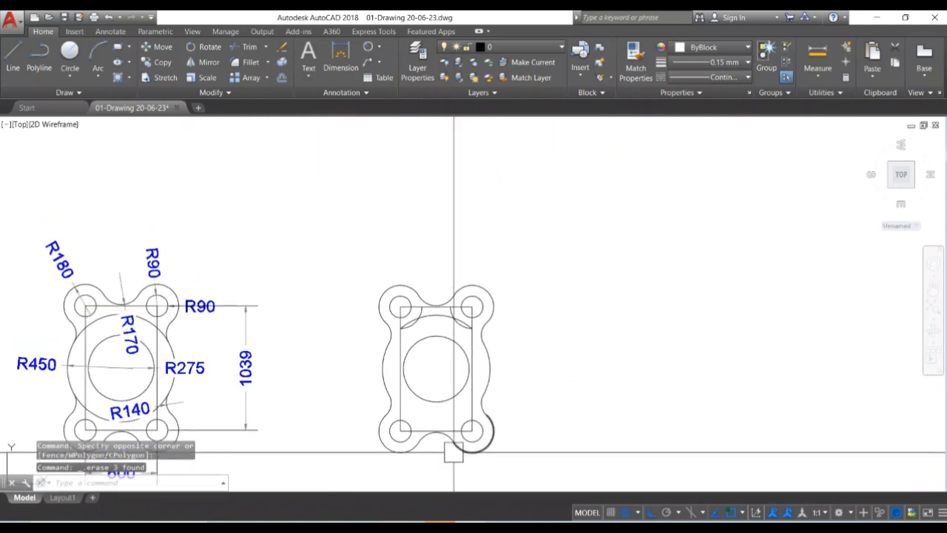
middle_drag(446, 412, 511, 373)
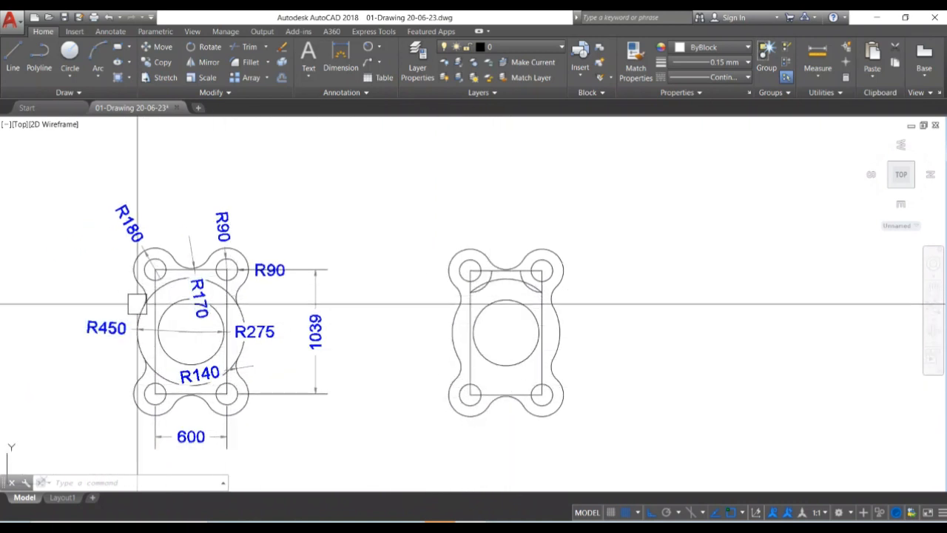
- Undo the arc erasure and the preceding trims, back to the full upper-left tangent circle
key(ctrl+z)
key(ctrl+z)
key(ctrl+z)
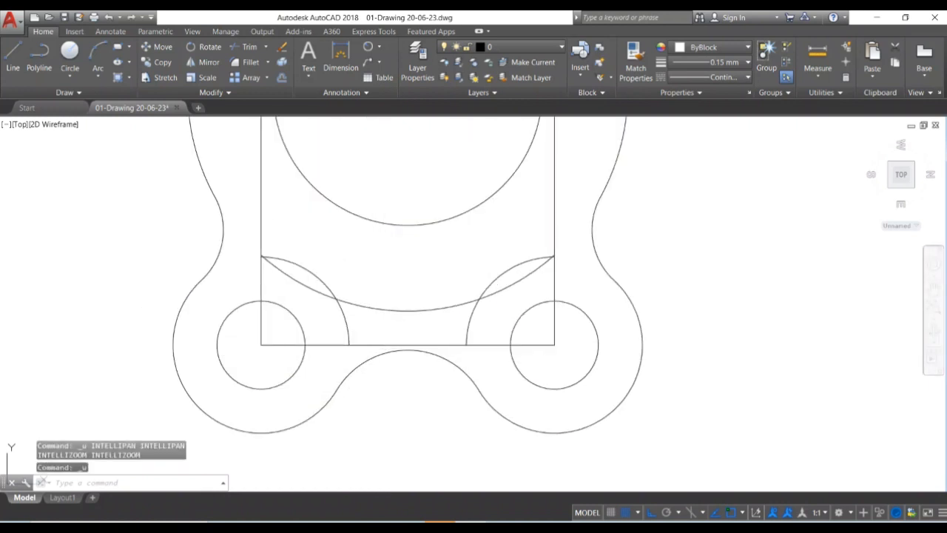
scroll(620, 304, up, 4)
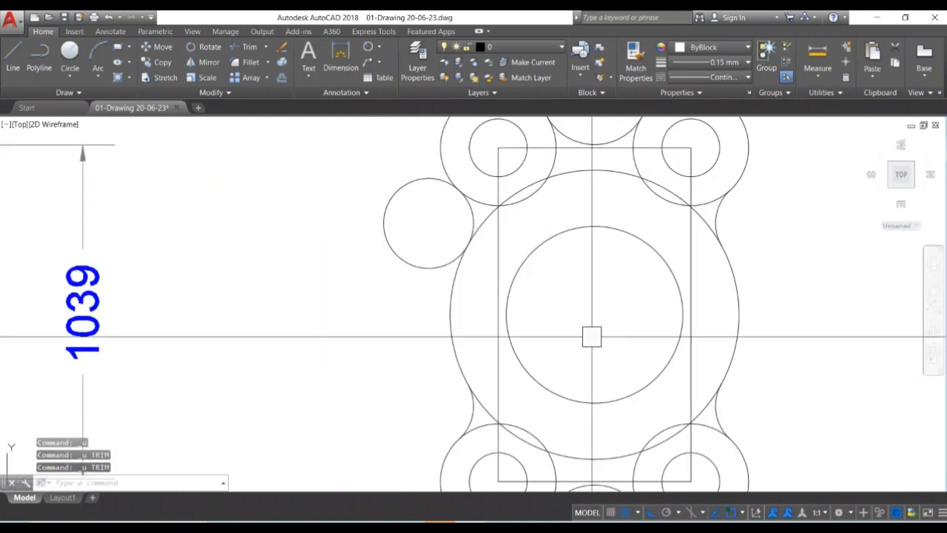
- Trim away the outer part of the upper-left tangent circle, keeping only the concave arc
text(tr)
key(Return)
key(Return)
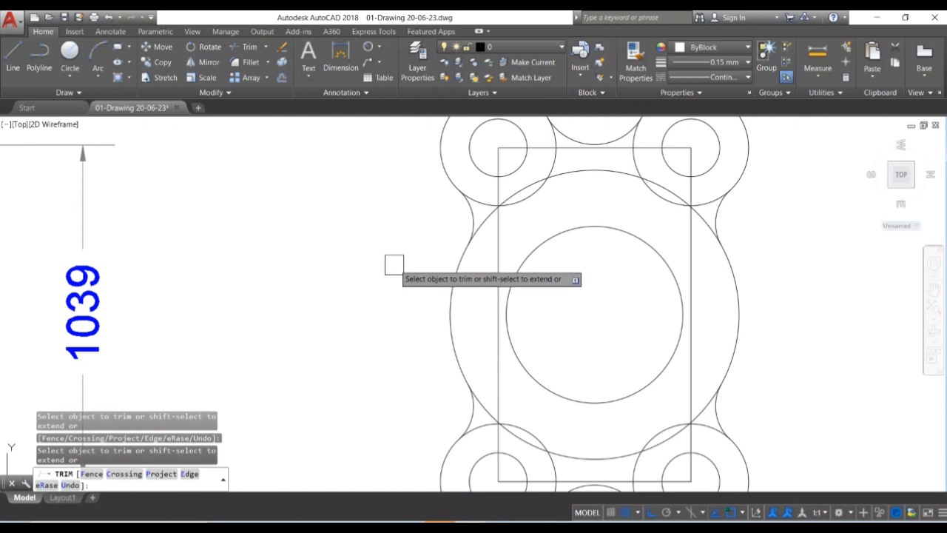
- Trim the two lower corner circles between their tangent arcs and the rectangle, leaving only their outer contour and the inner quarter arcs
scroll(394, 264, down, 2)
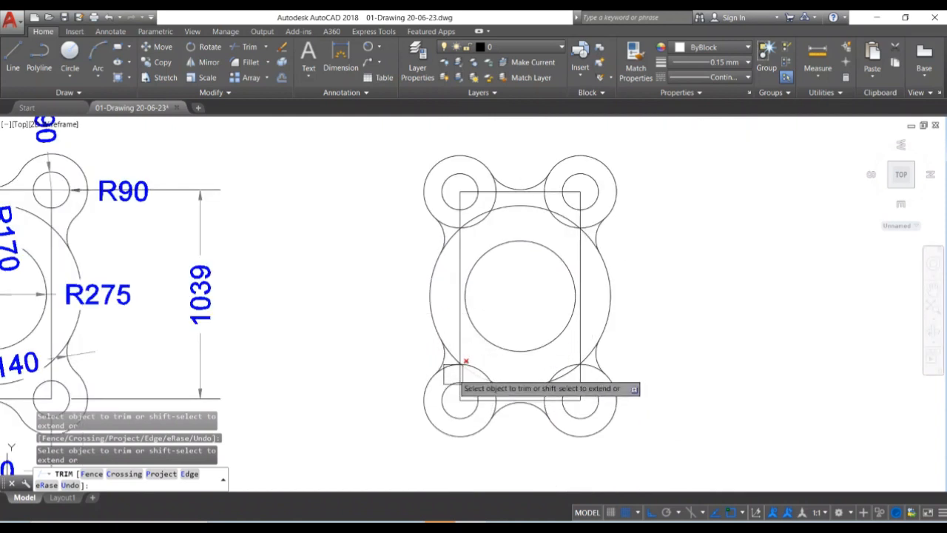
scroll(641, 365, down, 2)
middle_drag(699, 387, 741, 360)
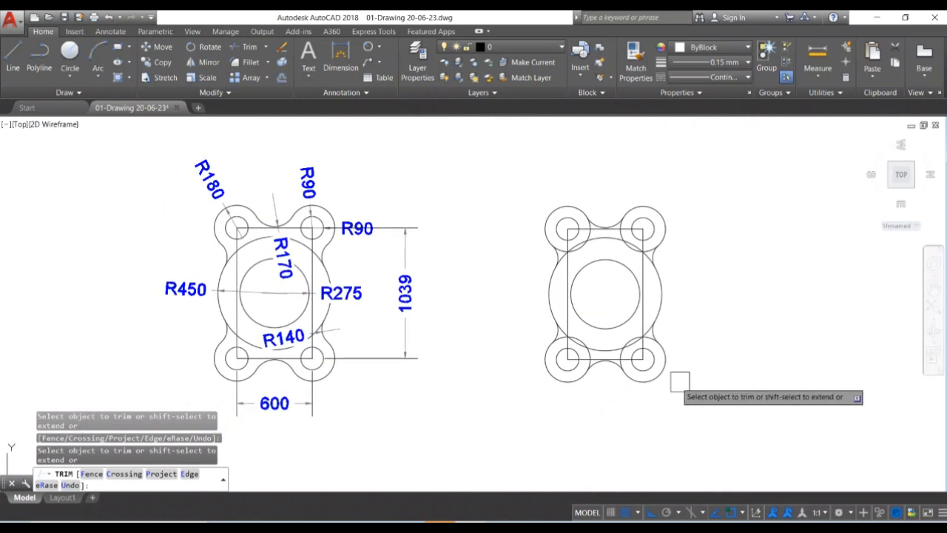
scroll(602, 360, up, 6)
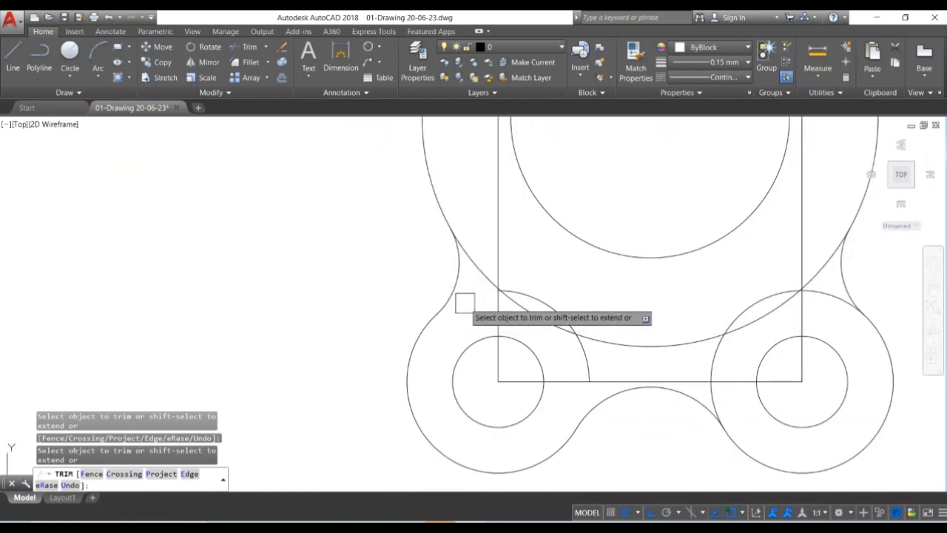
scroll(718, 398, up, 4)
scroll(712, 398, down, 4)
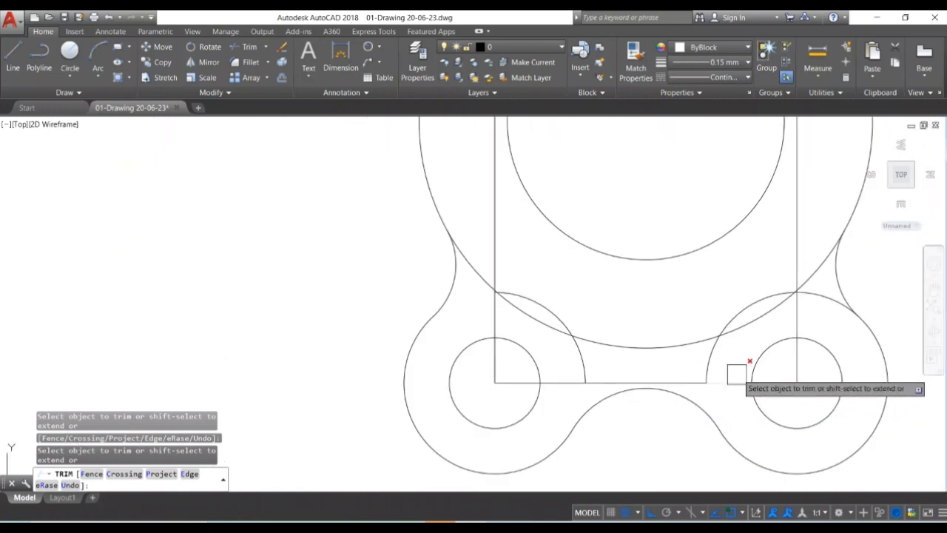
key(Escape)
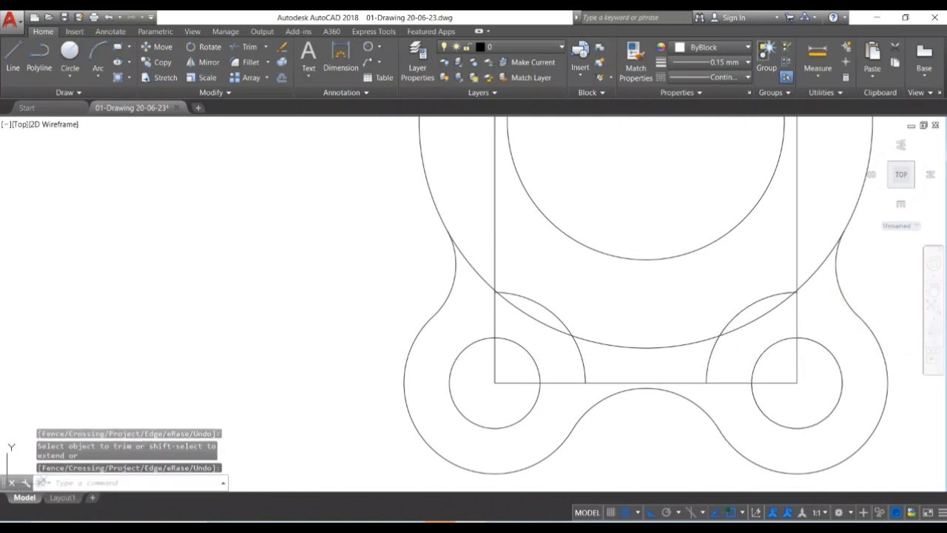
- Erase the two leftover quarter arcs inside the lower corners of the rectangle
click(713, 348)
click(581, 364)
key(Delete)
scroll(579, 364, down, 5)
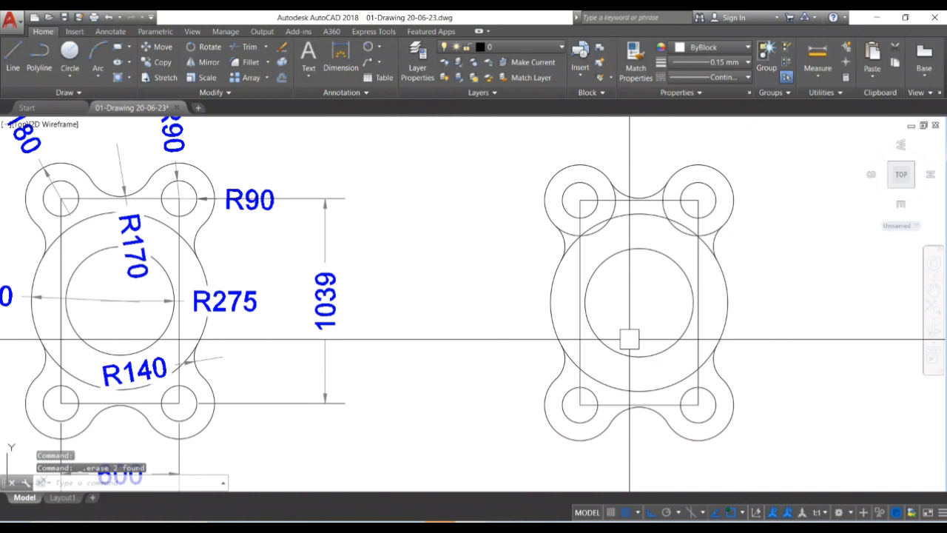
- Trim the two upper corner circles between their tangent arcs and the rectangle's sides
text(tr)
key(Return)
key(Return)
scroll(651, 177, up, 5)
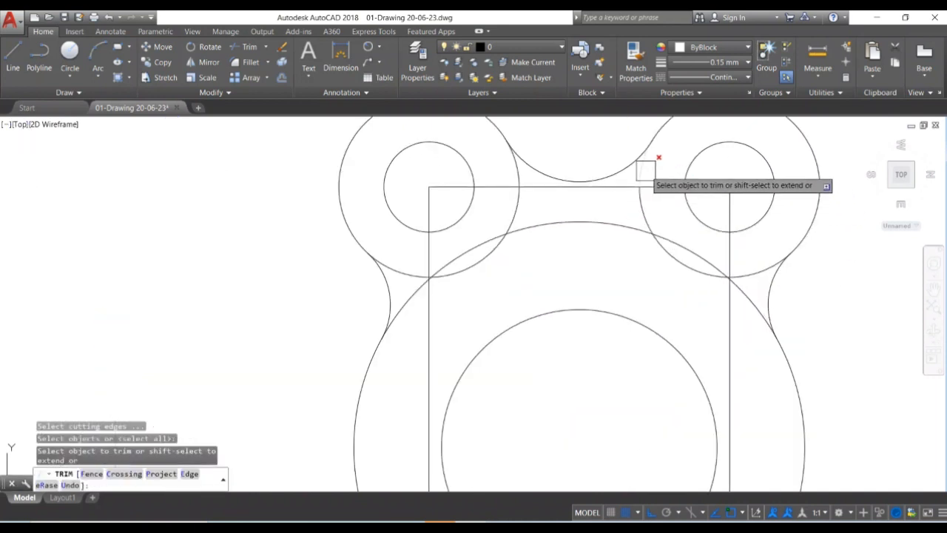
click(644, 171)
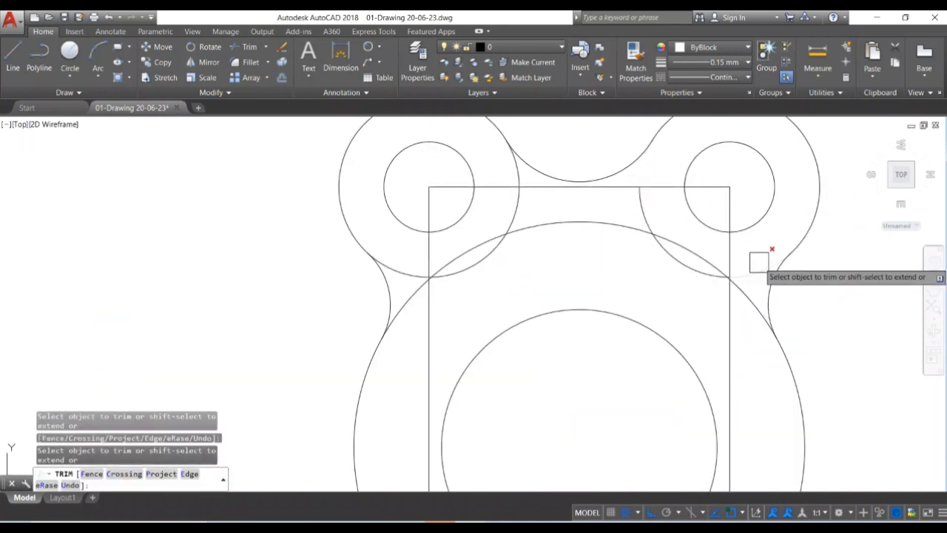
scroll(512, 172, up, 3)
click(512, 176)
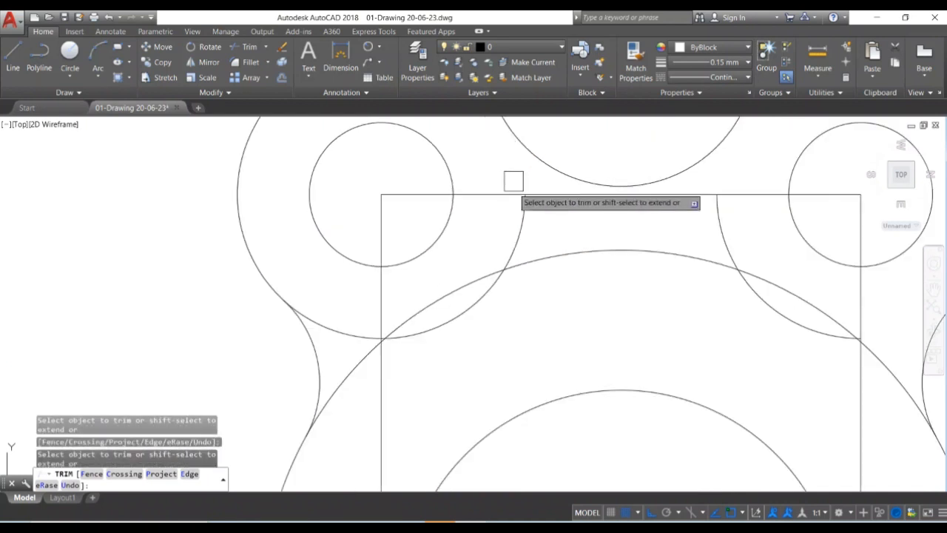
key(Return)
- Erase the two leftover quarter arcs inside the upper corners of the rectangle
click(437, 328)
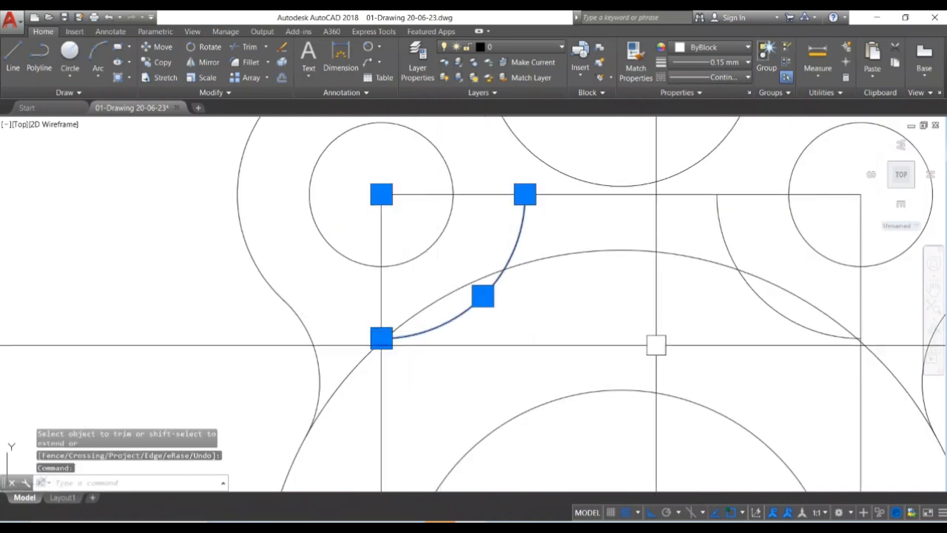
click(759, 297)
scroll(734, 322, down, 3)
key(Delete)
scroll(734, 322, down, 5)
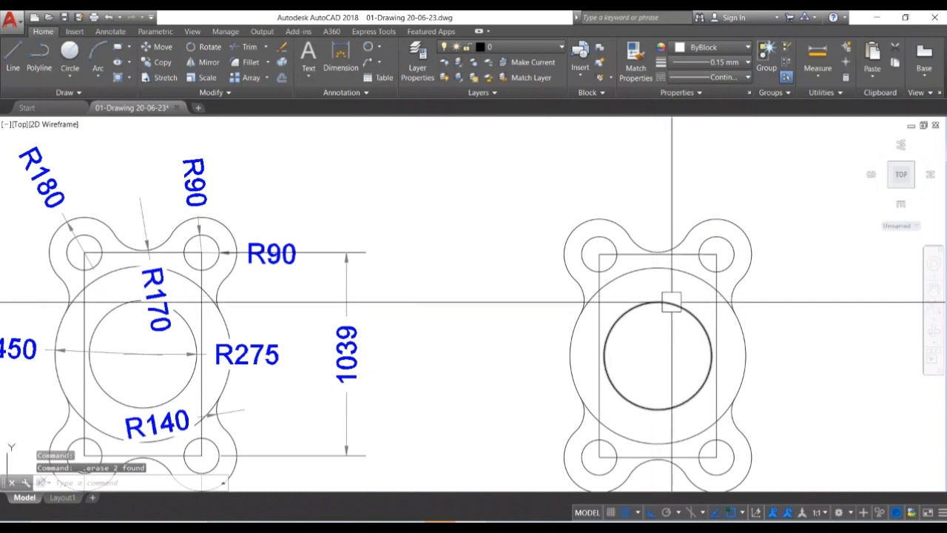
middle_drag(661, 297, 743, 282)
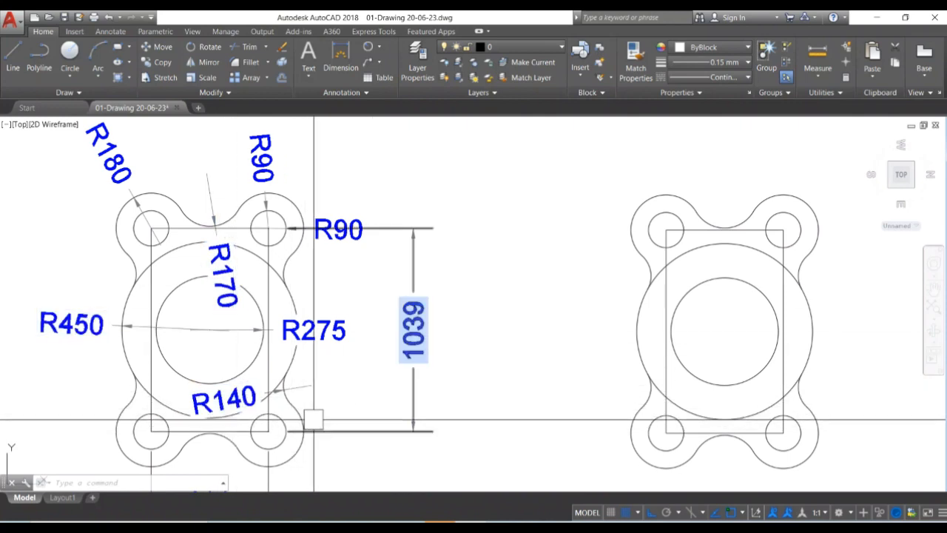
middle_drag(531, 394, 531, 388)
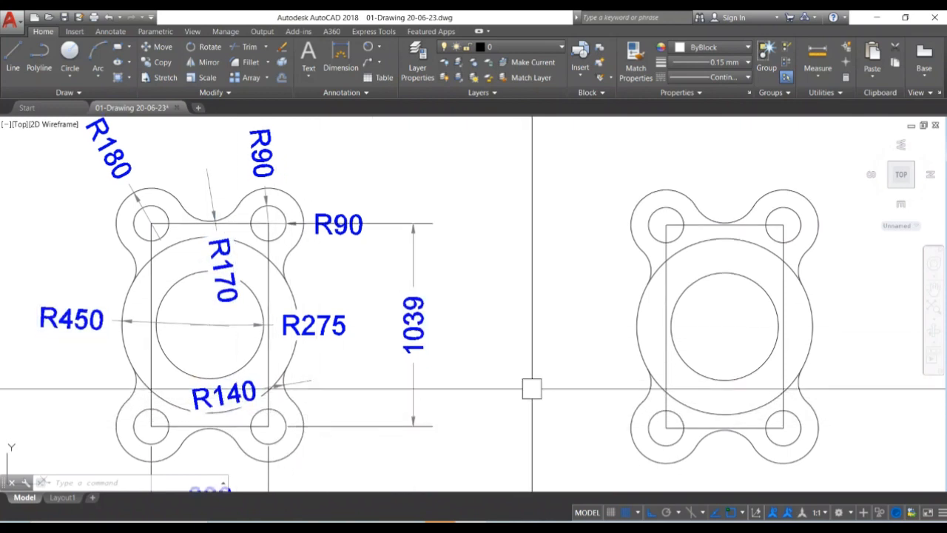
scroll(511, 392, down, 2)
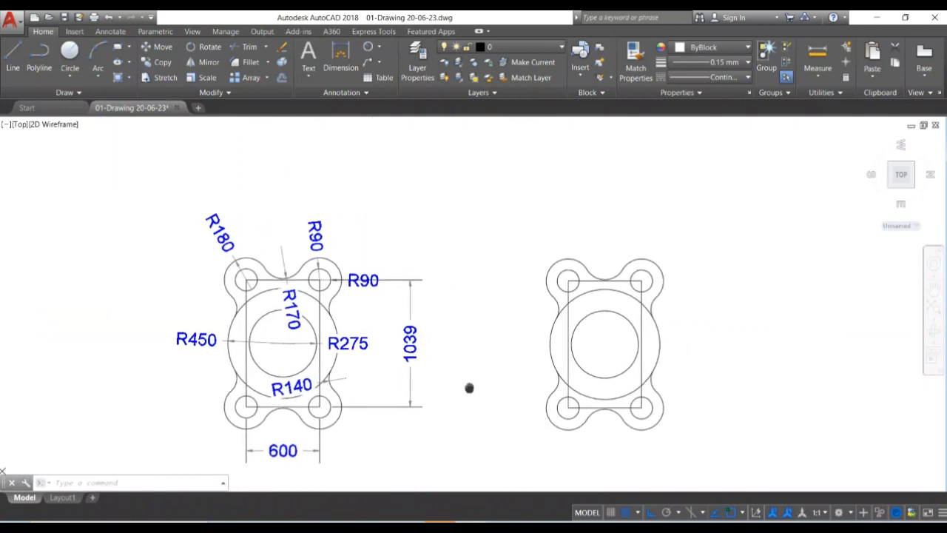
scroll(469, 388, up, 3)
scroll(467, 386, down, 4)
mouse_move(468, 386)
middle_down()
mouse_move(461, 345)
mouse_move(484, 344)
middle_up()
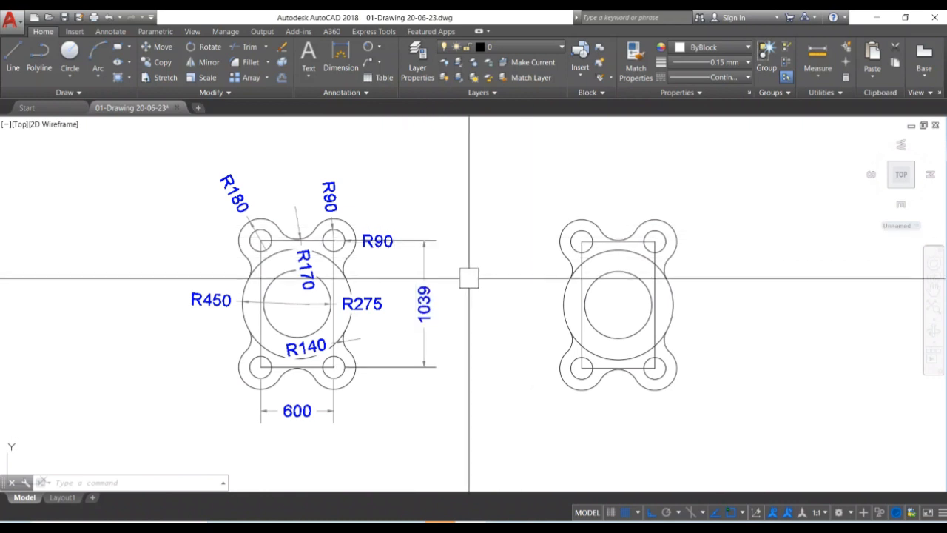
- Add radius dimensions to the redrawn plate's upper-left outer corner arc and its upper-right corner hole
click(566, 212)
click(535, 198)
key(Return)
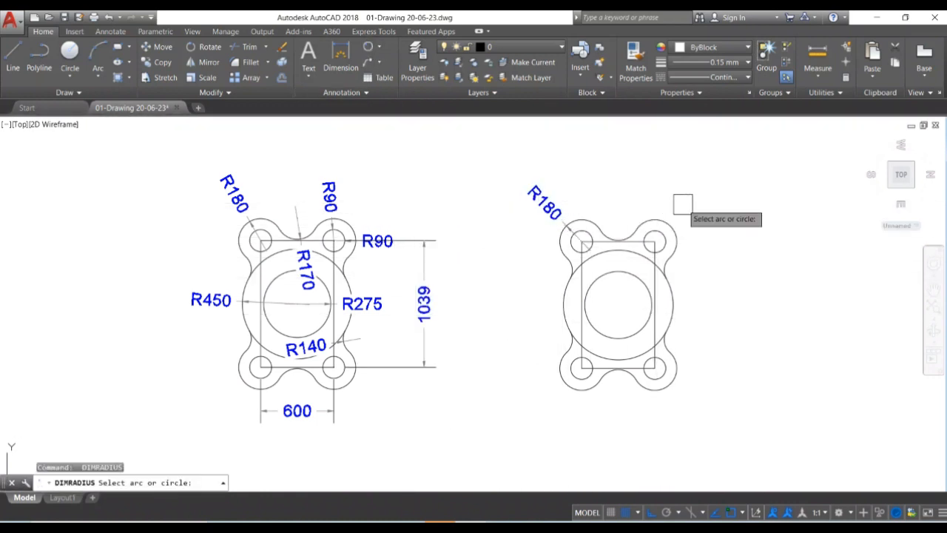
scroll(663, 252, up, 4)
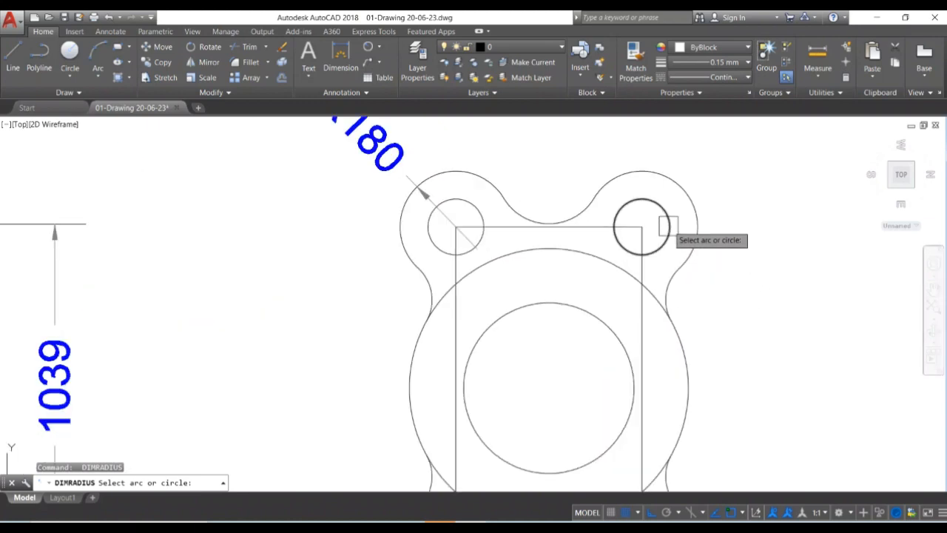
click(668, 226)
click(715, 217)
- Add radius dimensions to the large outer circle and the central inner circle, with their text on the plate's right side
scroll(746, 240, down, 2)
middle_drag(742, 345, 731, 290)
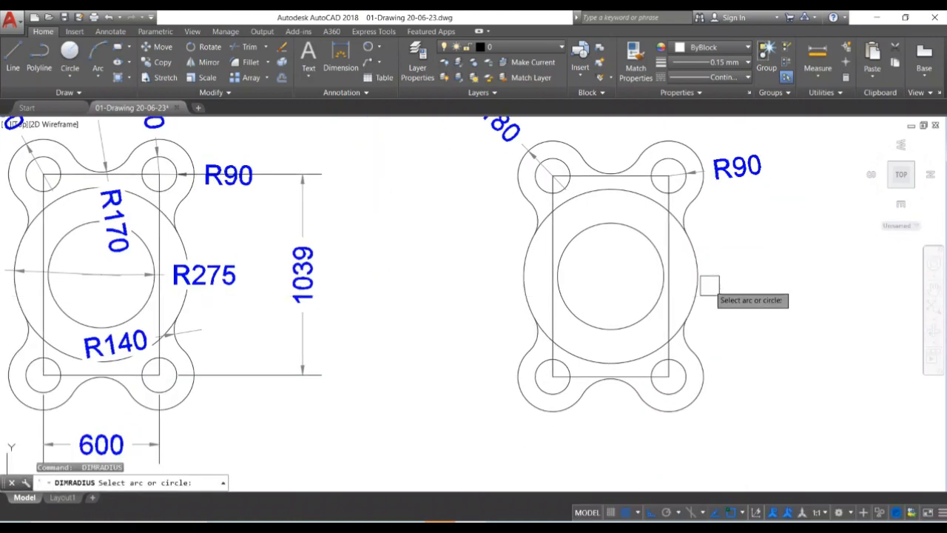
click(697, 276)
click(712, 279)
key(Return)
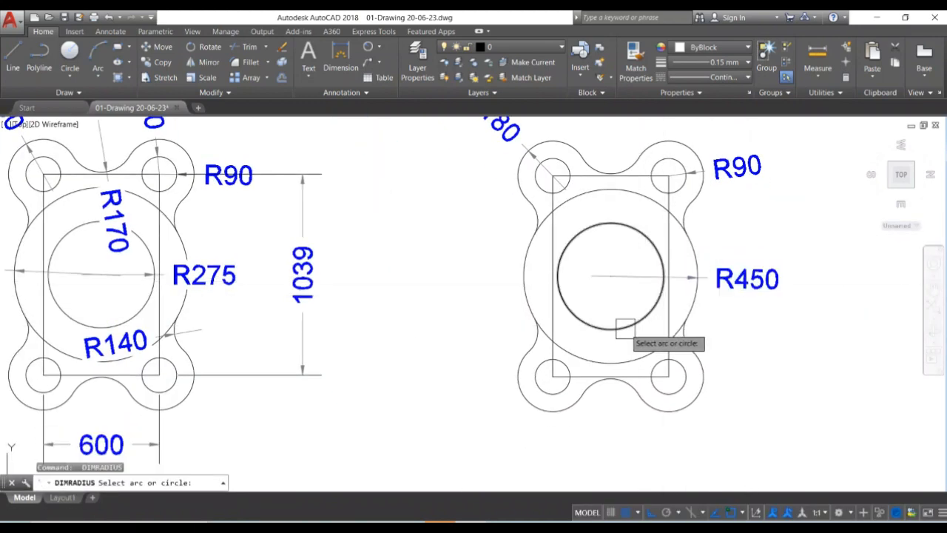
click(628, 323)
click(675, 310)
- Add radius dimensions to the lower-left concave tangent arc and the upper middle tangent arc
key(Return)
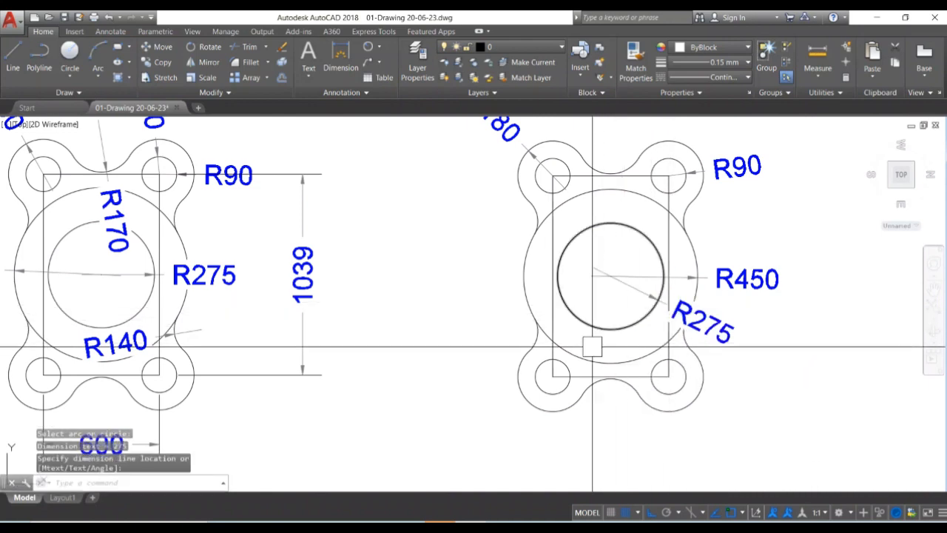
scroll(527, 345, up, 4)
click(541, 333)
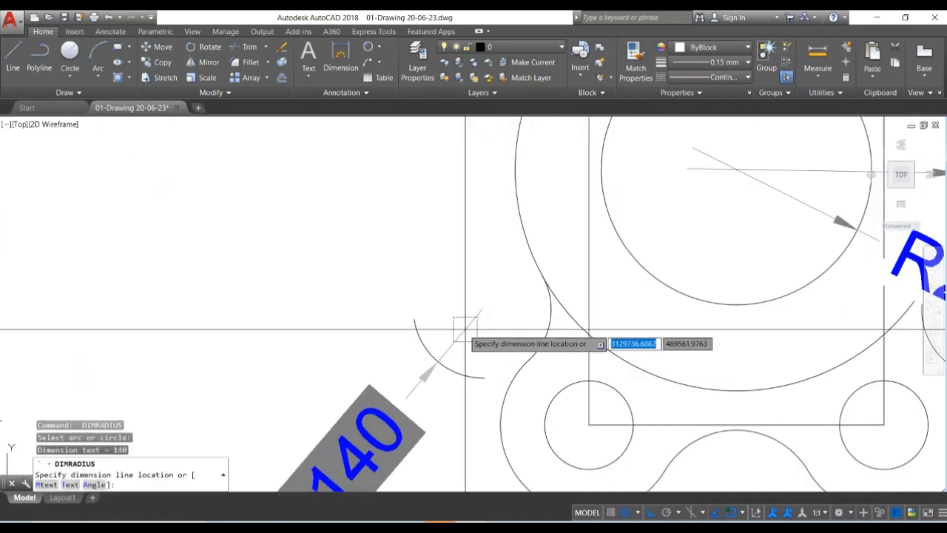
click(530, 313)
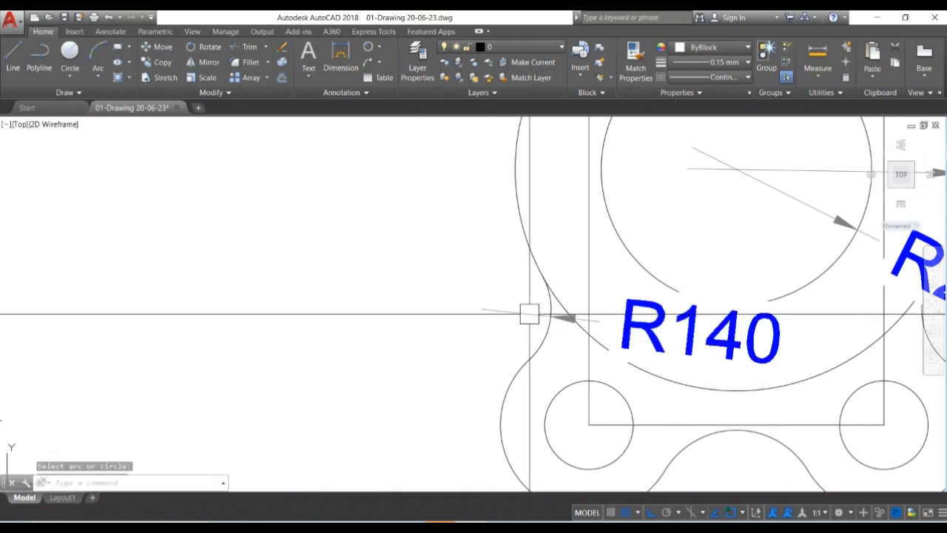
scroll(461, 338, down, 4)
mouse_move(461, 338)
middle_down()
mouse_move(500, 391)
mouse_move(513, 384)
middle_up()
key(Return)
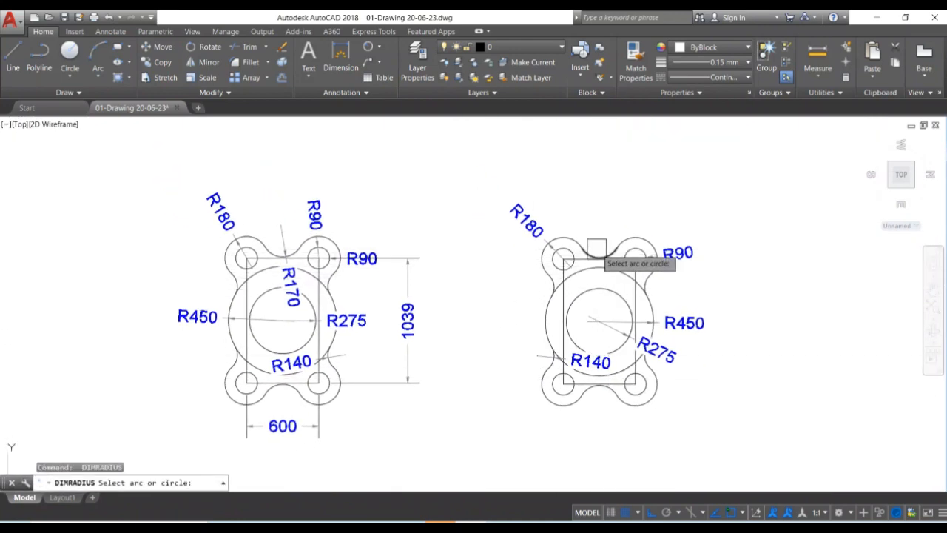
click(599, 263)
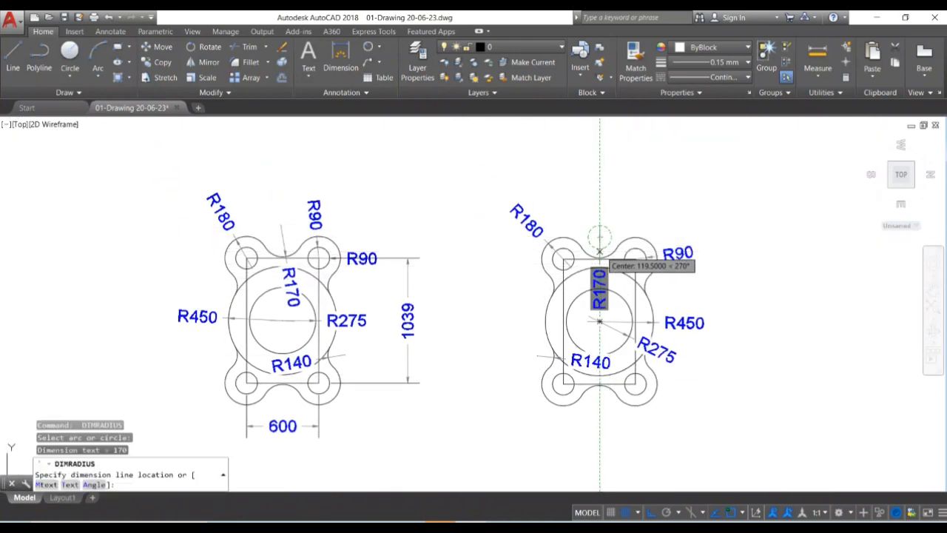
click(600, 238)
- Add a second radius dimension to the central inner circle, with its text outside the plate on the left
scroll(611, 389, up, 2)
middle_drag(619, 374, 619, 414)
scroll(625, 428, down, 2)
key(Return)
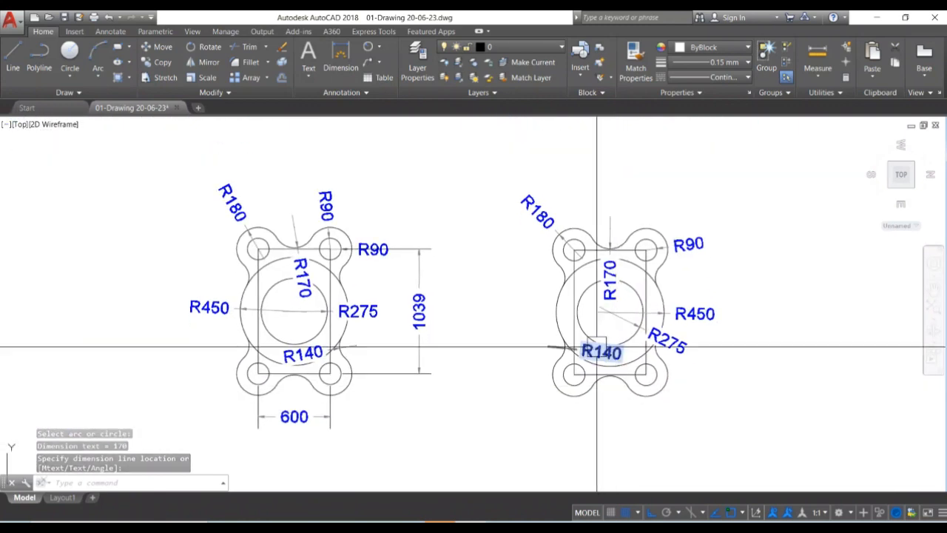
click(585, 323)
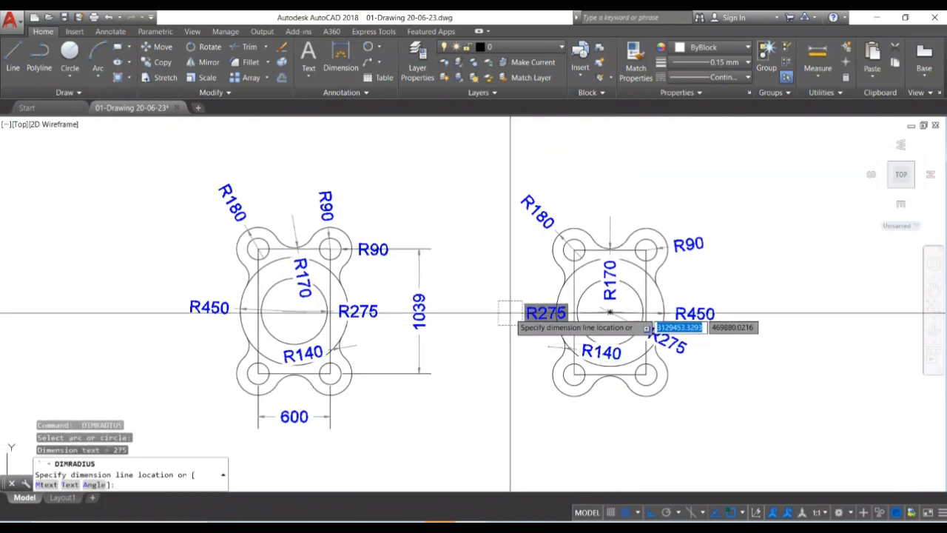
click(510, 313)
middle_drag(498, 345, 493, 333)
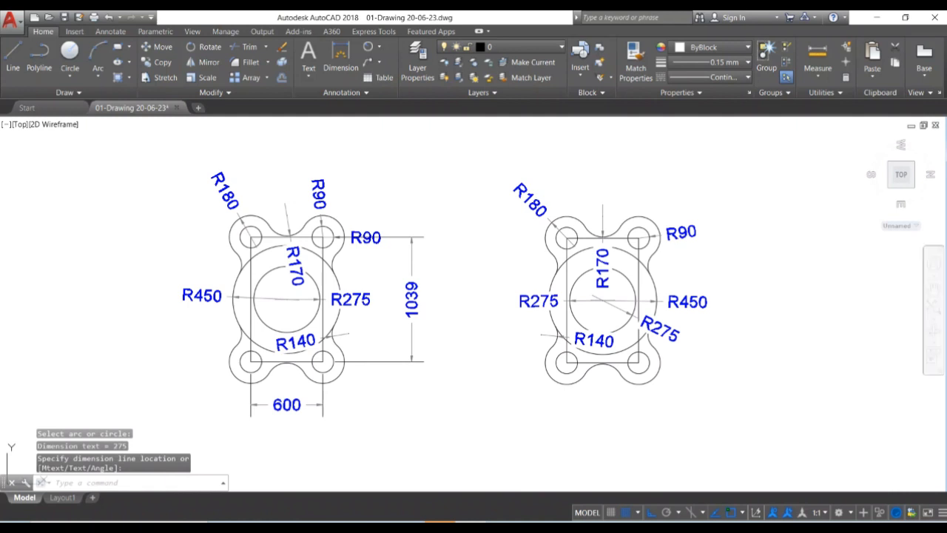
- Save the drawing
key(Escape)
key(ctrl+s)
key(Escape)
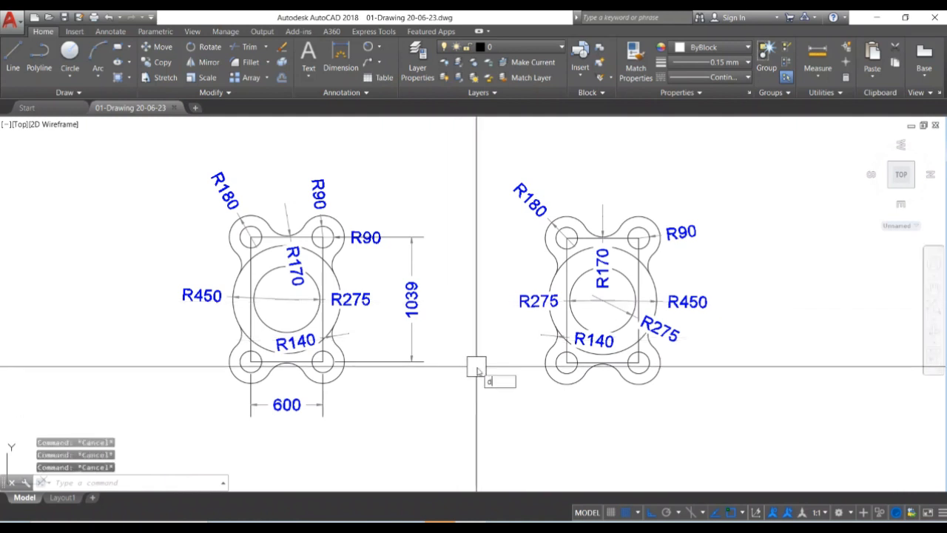
- Add a linear dimension between the centres of the two lower holes, placed below the redrawn plate
key(Return)
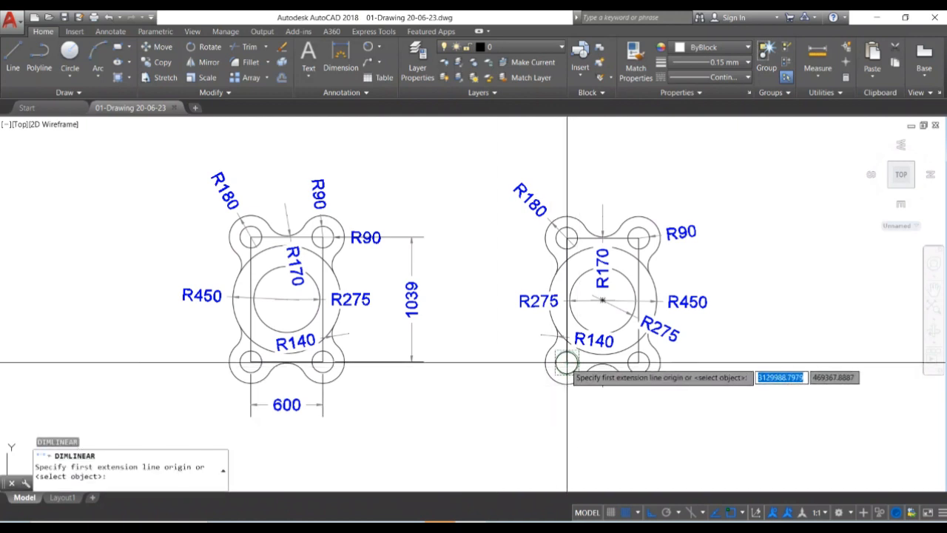
click(565, 361)
click(637, 362)
click(634, 412)
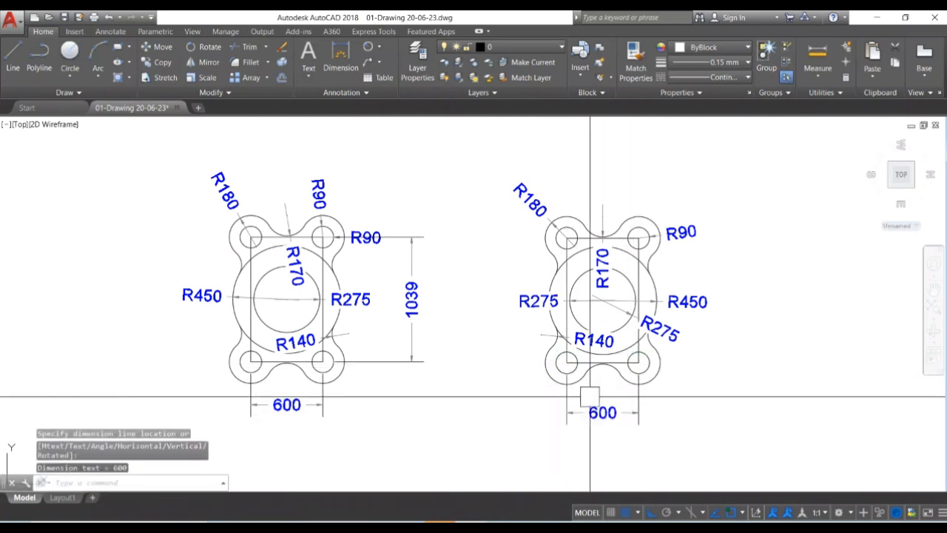
- Add a vertical linear dimension between the centres of the two left holes, placed left of the redrawn plate
key(Return)
click(566, 362)
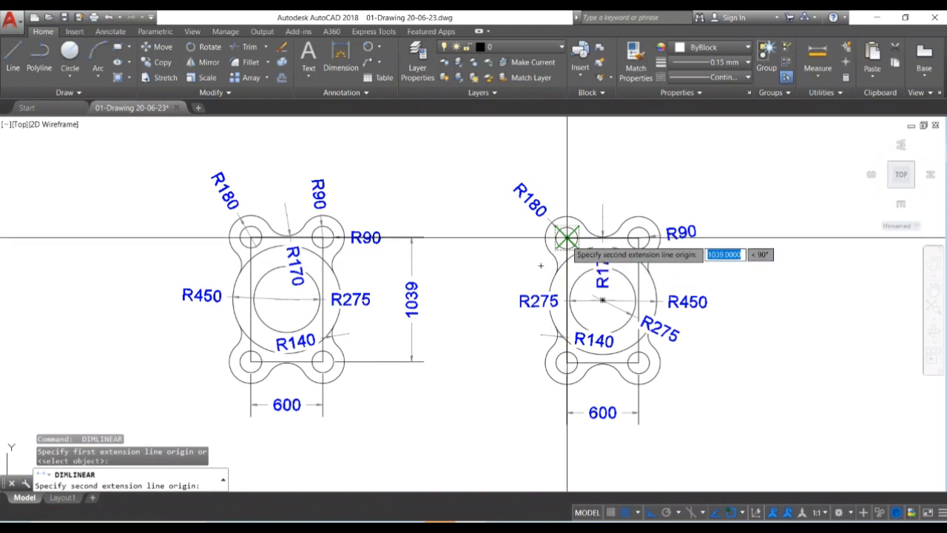
click(565, 238)
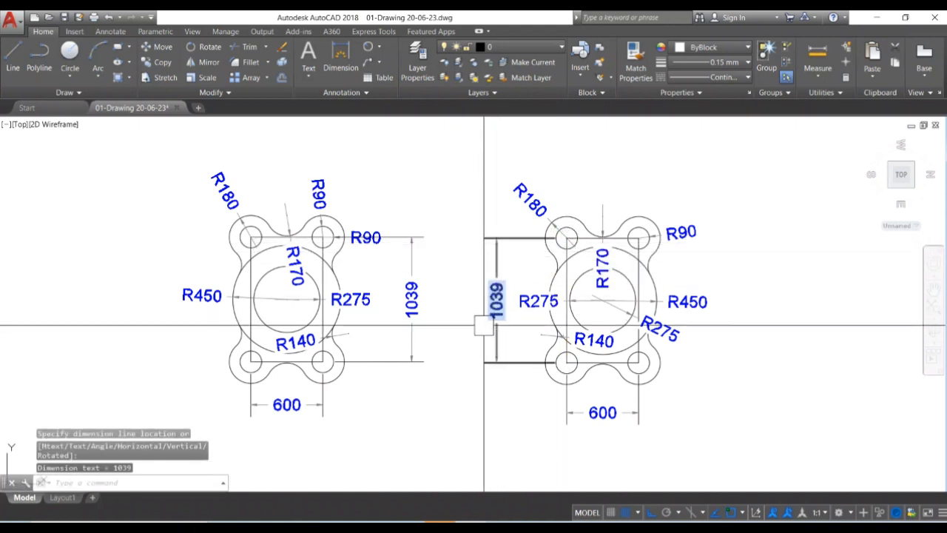
click(494, 323)
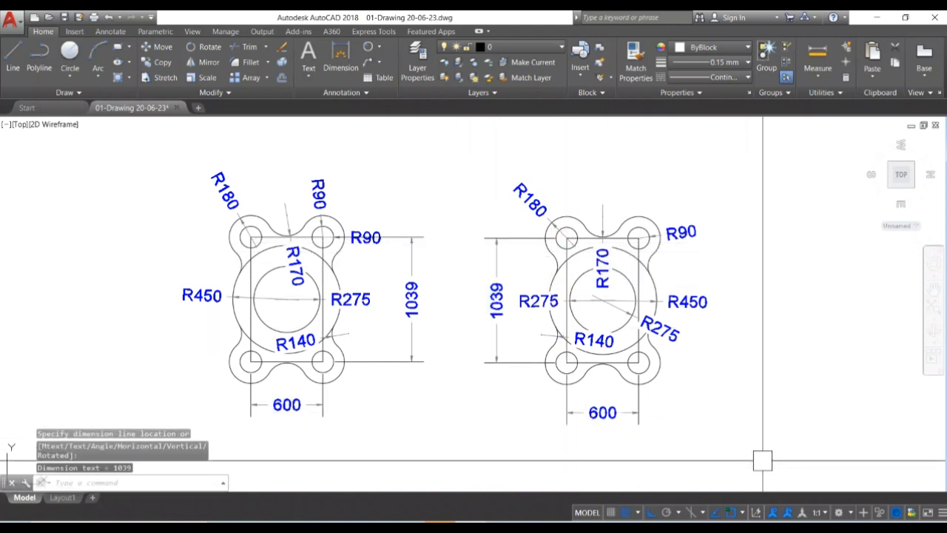